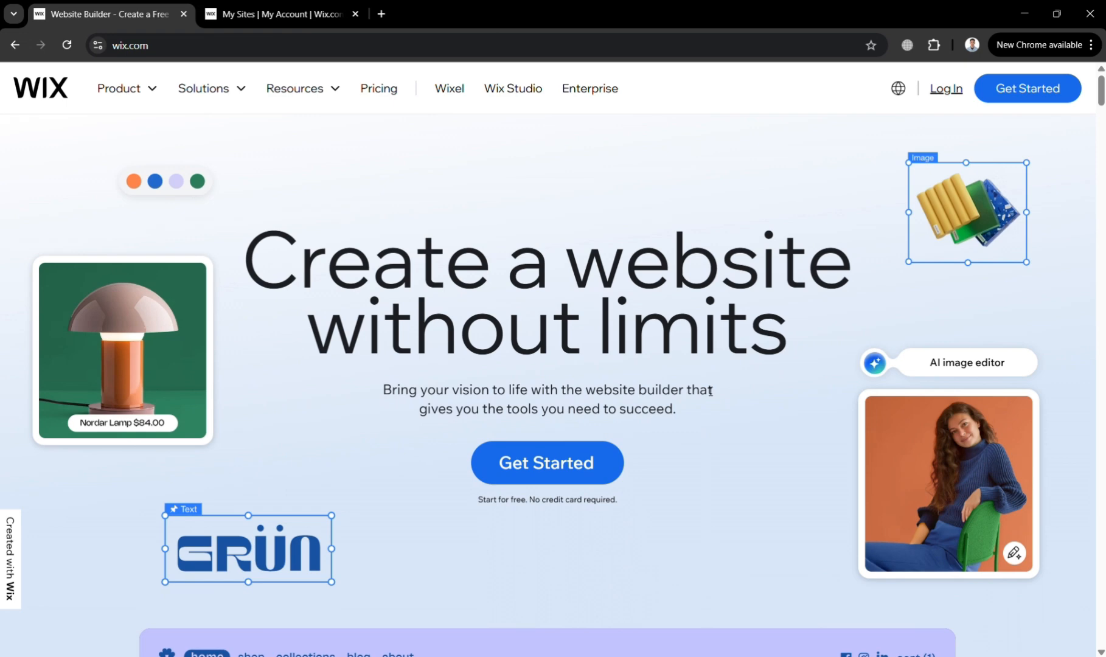
- Look through the Wix home page sections, from the AI website builder and templates to the marketing tools and FAQ
scroll(710, 390, down, 5)
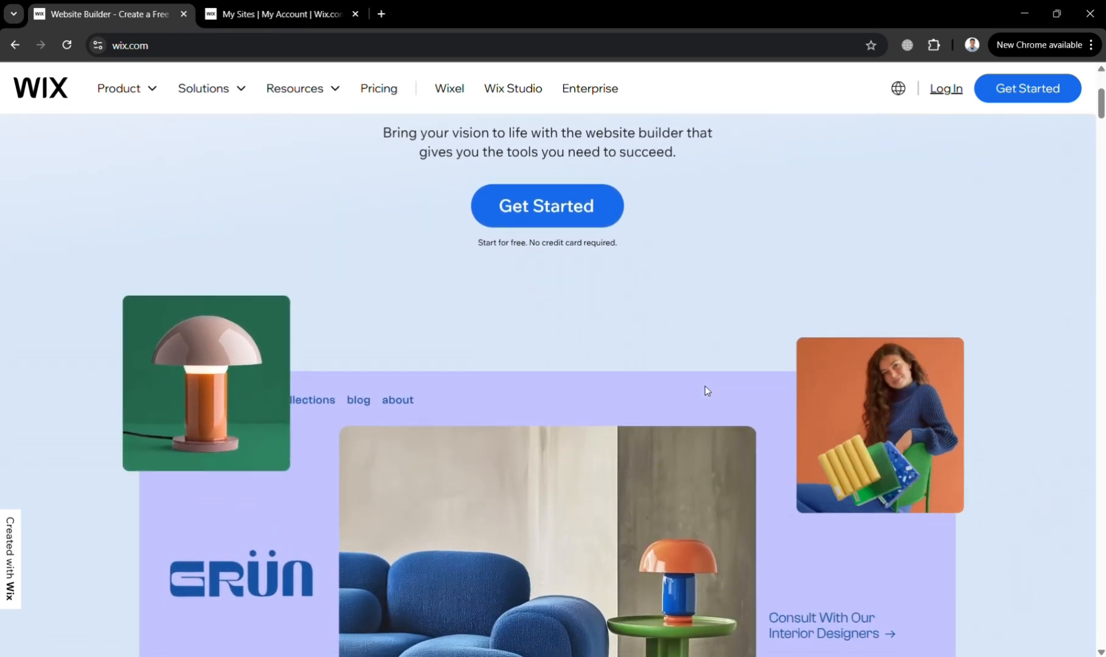
scroll(706, 390, down, 3)
scroll(706, 390, down, 4)
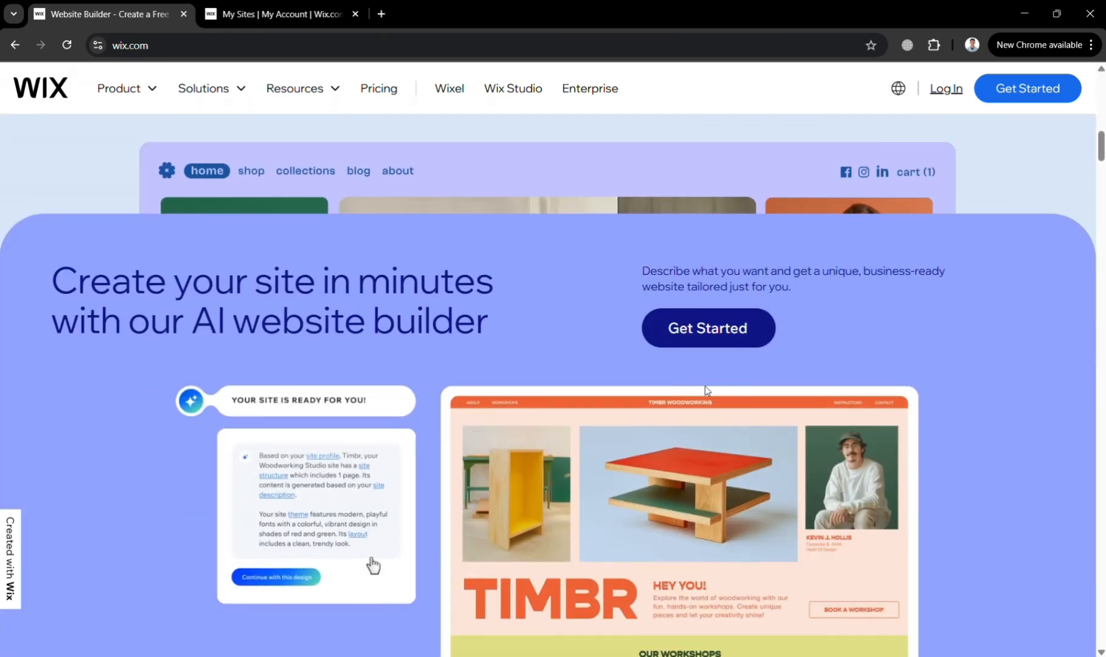
scroll(706, 390, down, 5)
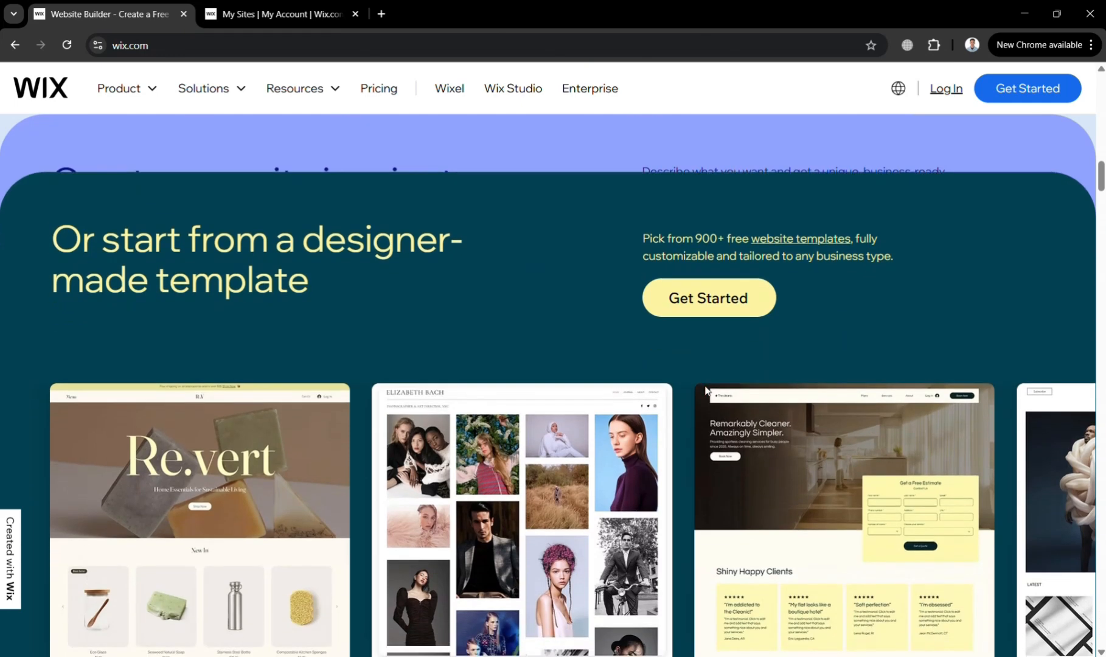
mouse_move(710, 391)
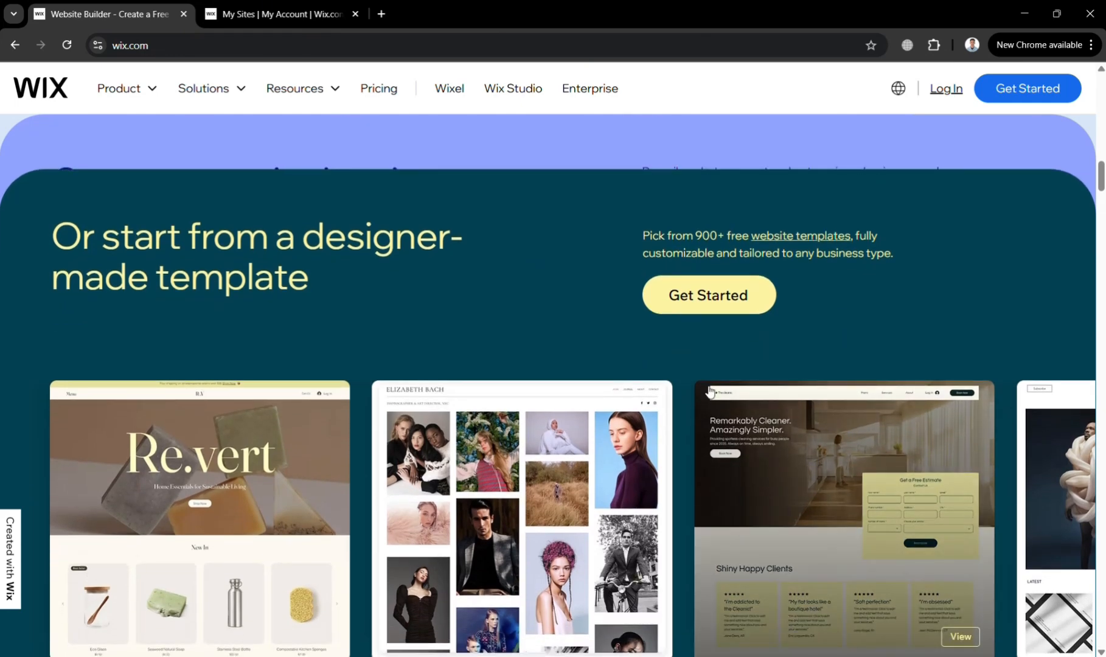
scroll(708, 390, down, 10)
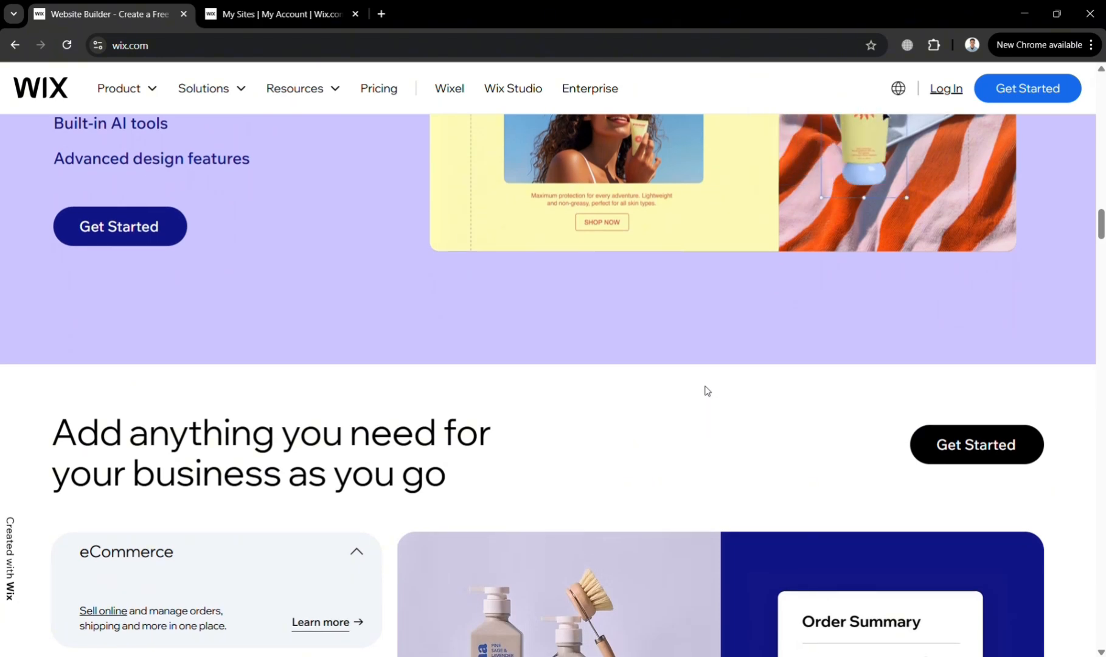
scroll(706, 391, down, 2)
scroll(706, 391, down, 15)
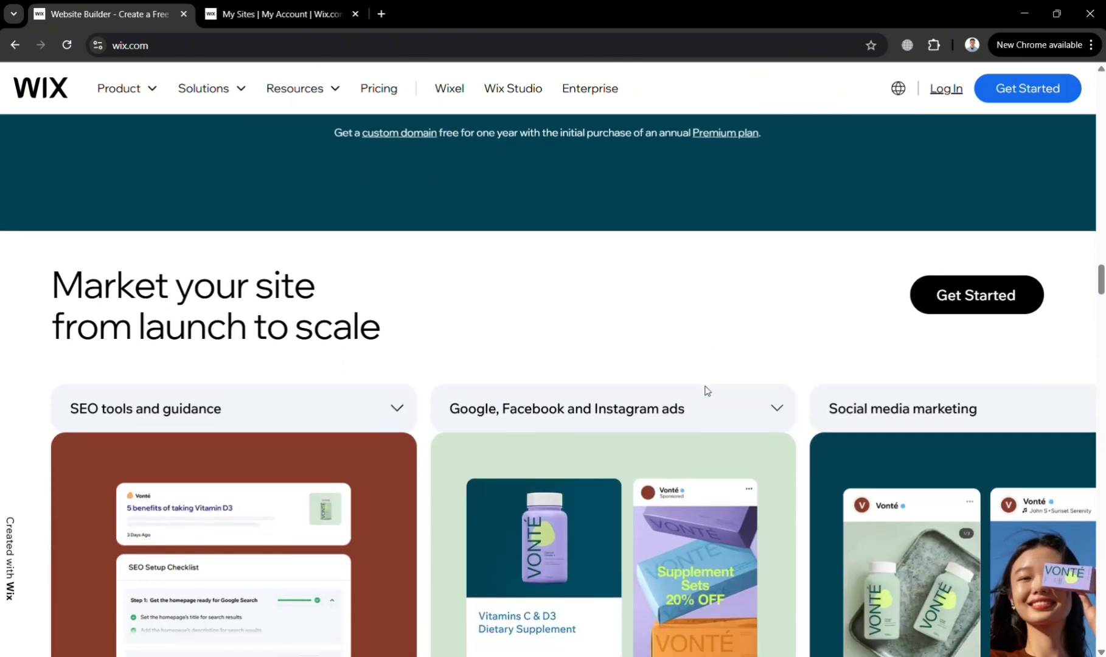
scroll(706, 391, down, 5)
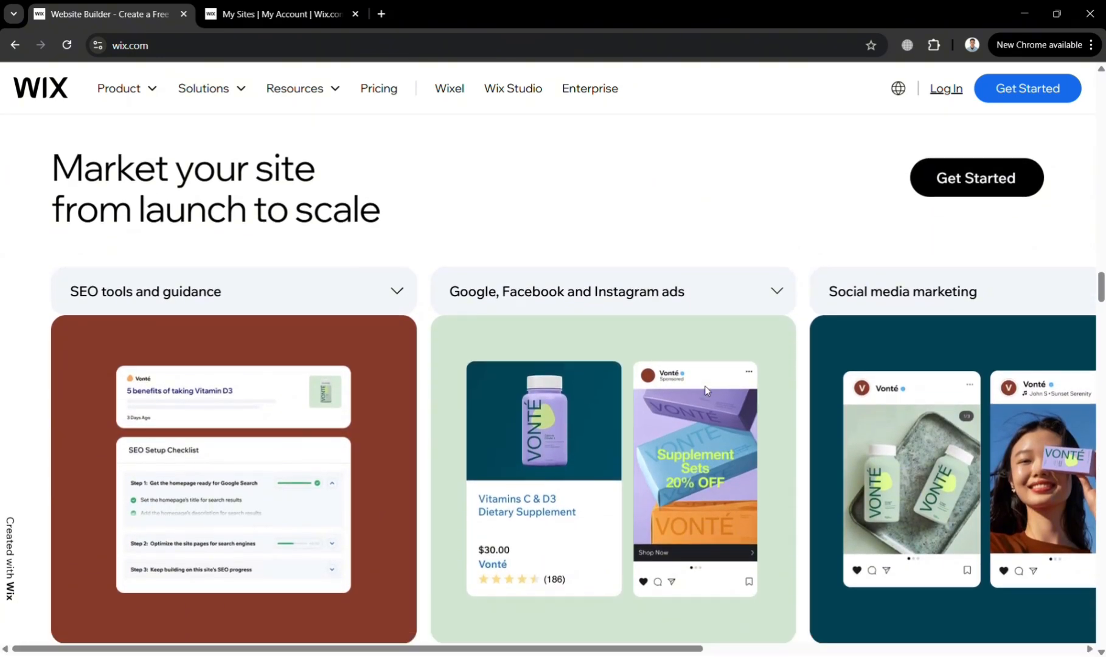
scroll(708, 383, down, 20)
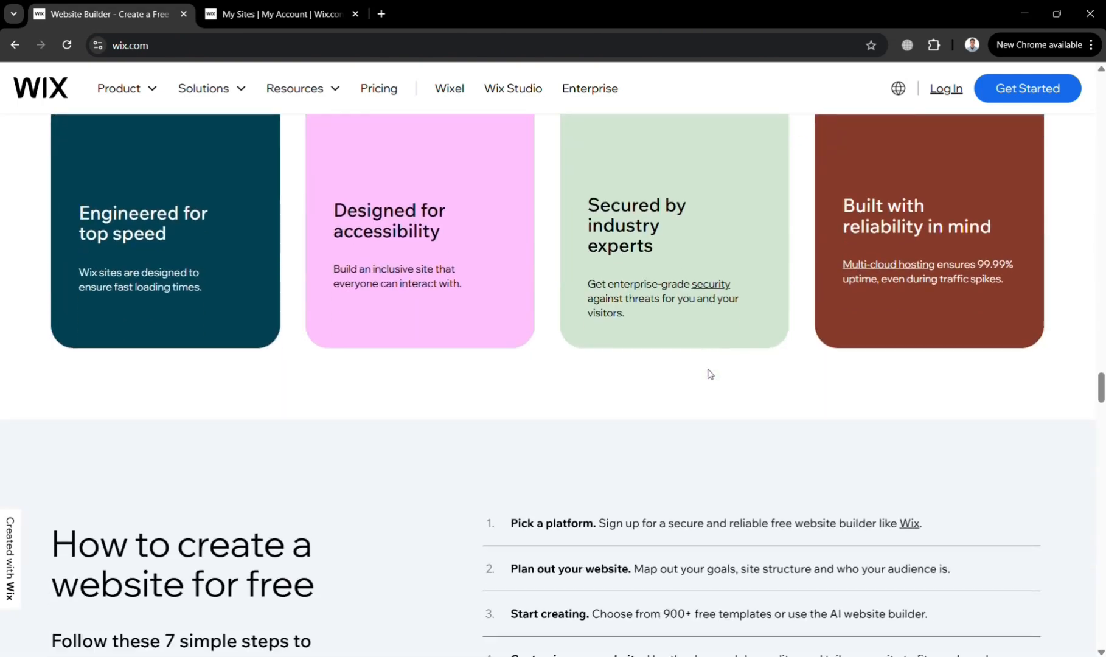
scroll(713, 376, down, 20)
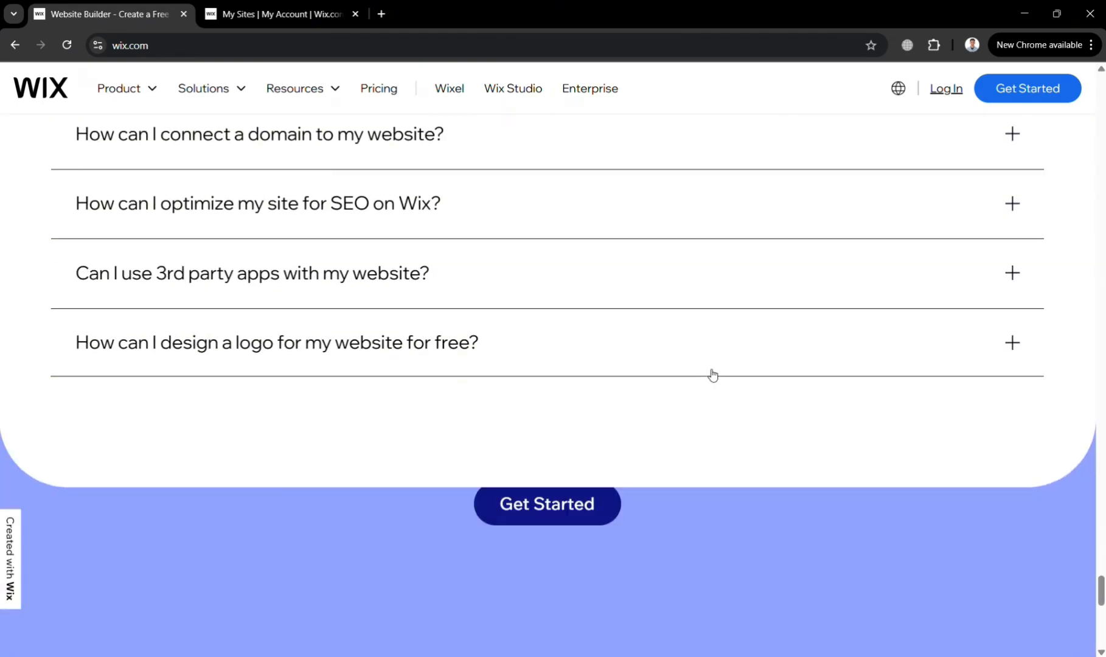
scroll(713, 375, up, 20)
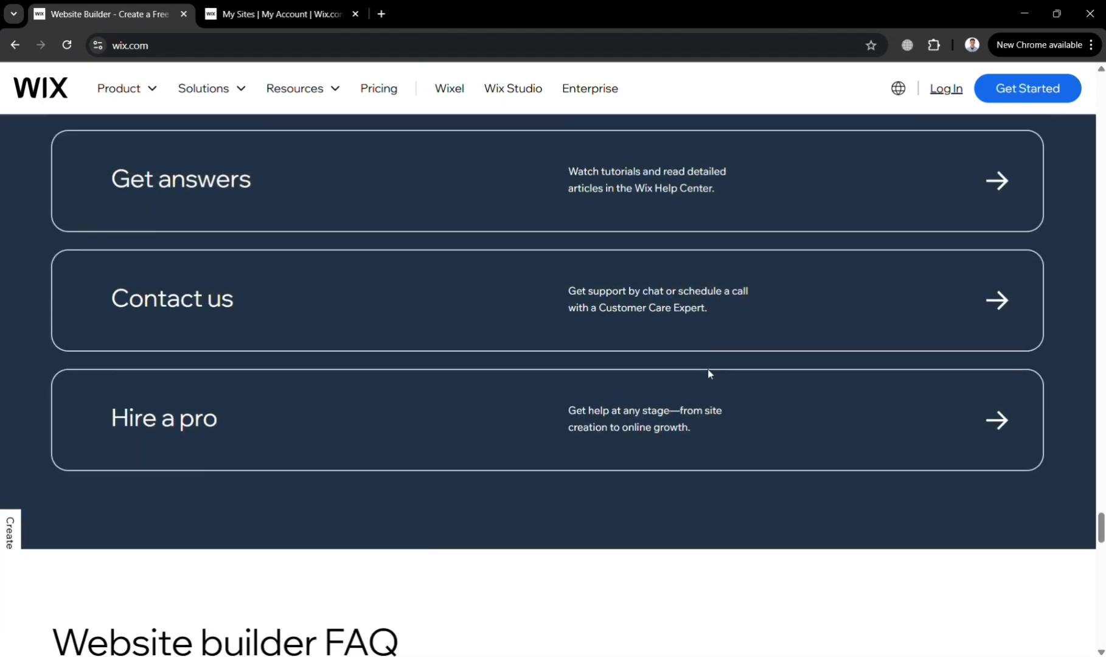
scroll(714, 376, up, 20)
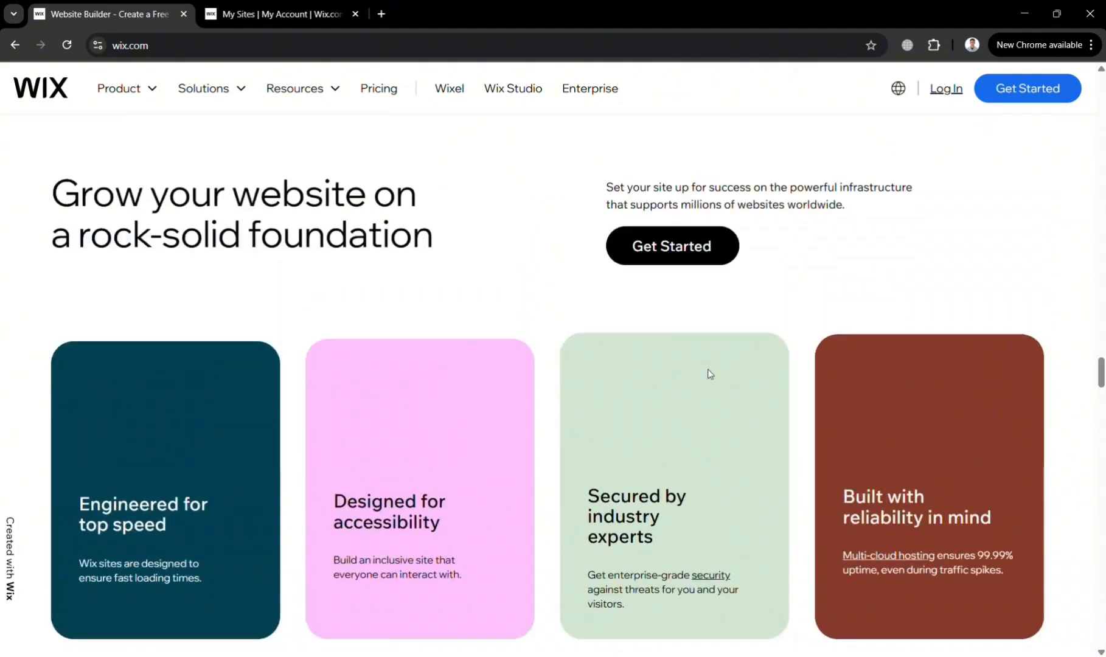
scroll(709, 373, up, 20)
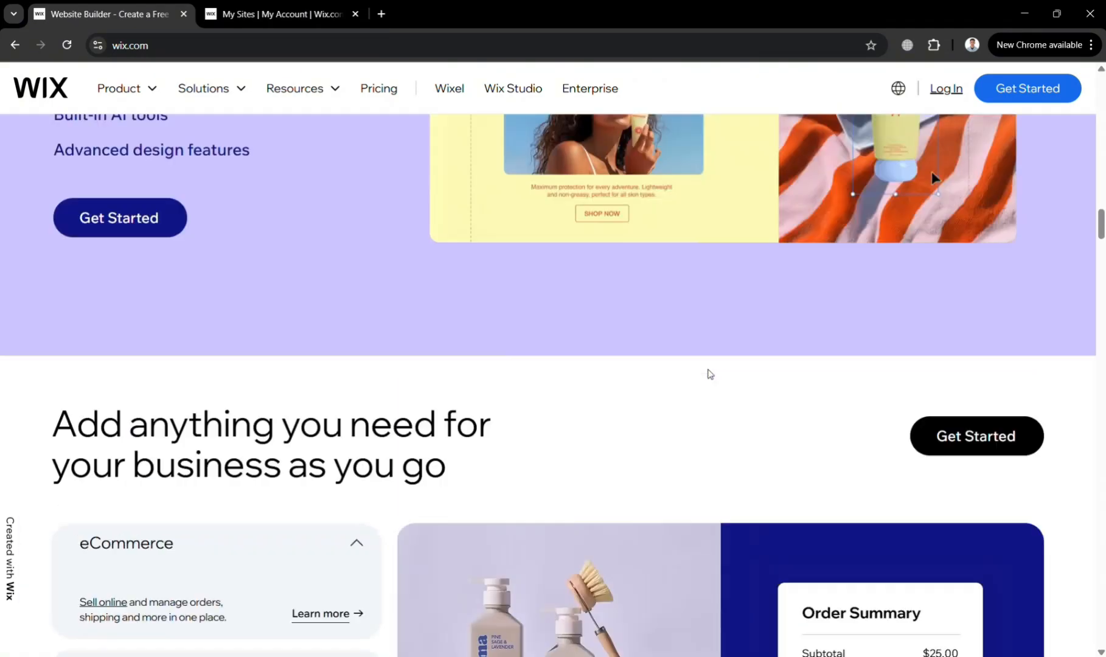
scroll(713, 374, up, 15)
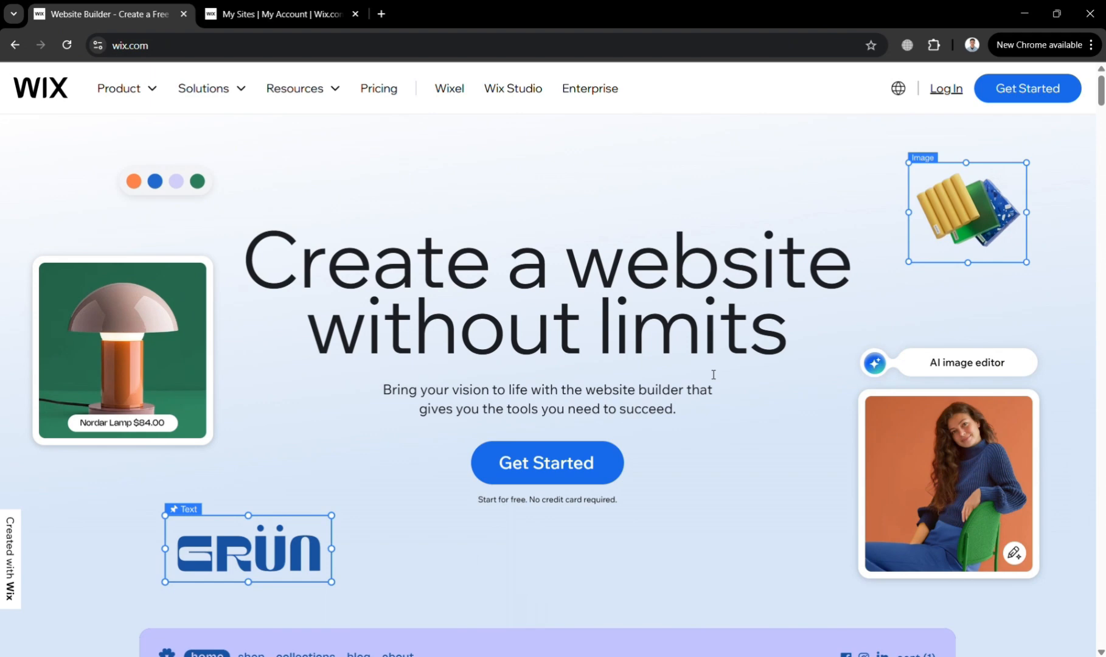
- Review the Product and Solutions offerings listed in the Wix site navigation
click(157, 89)
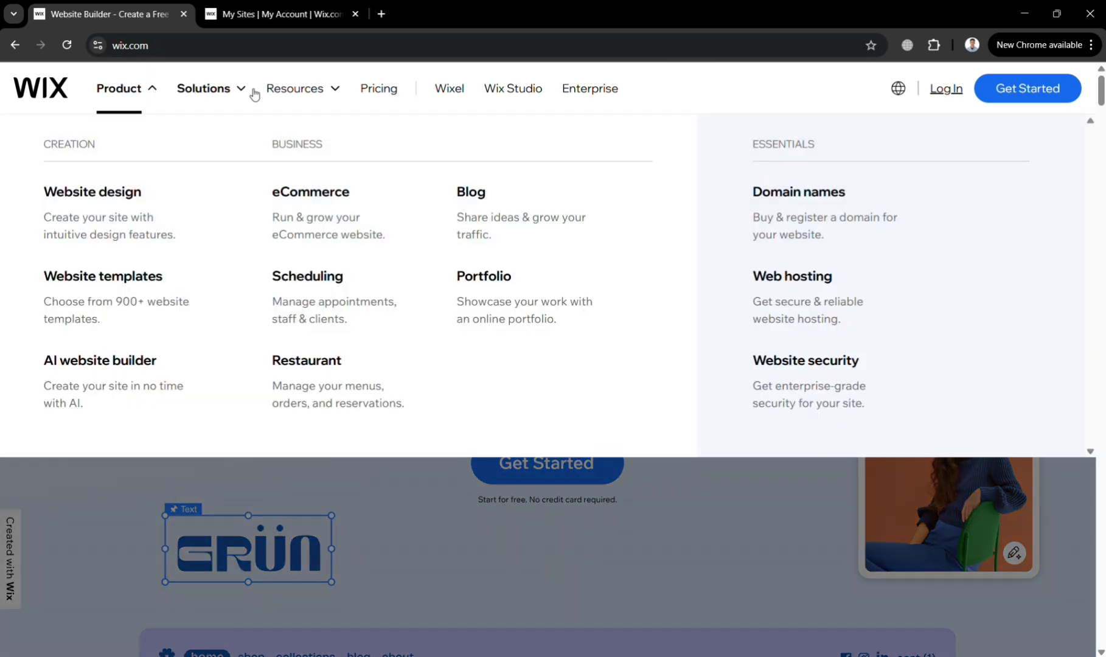
click(241, 92)
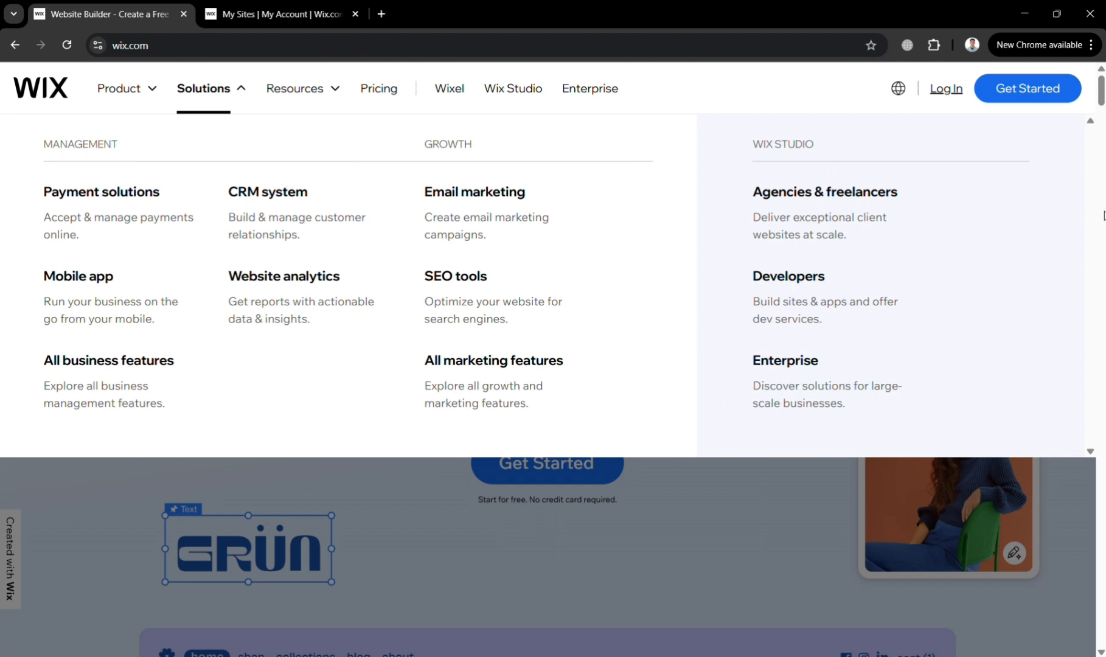
click(796, 557)
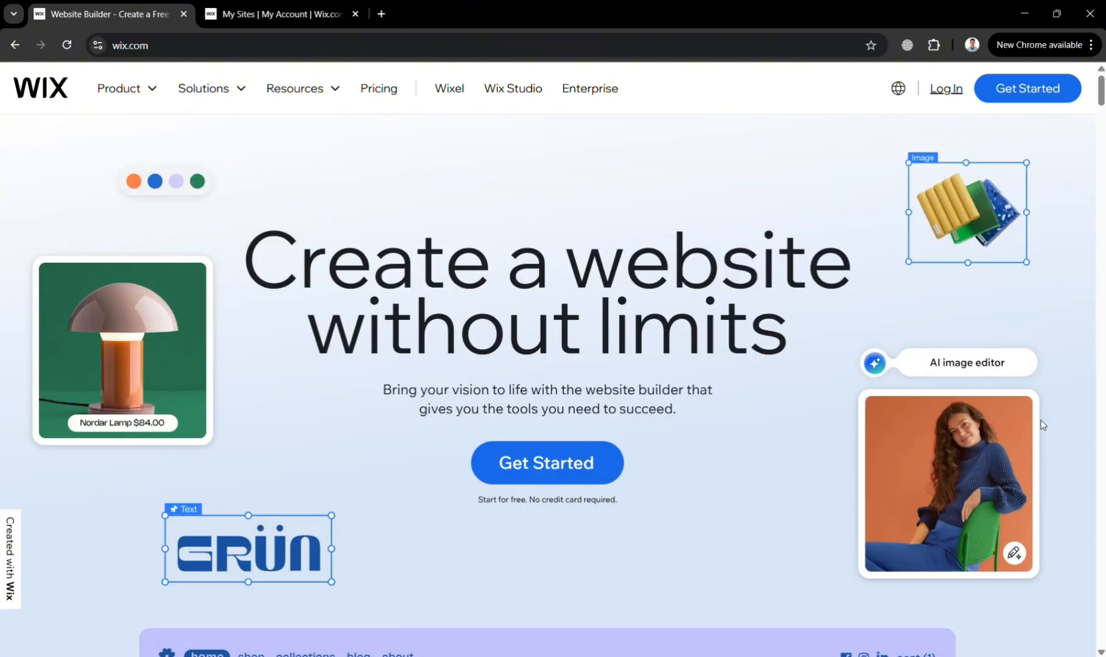
- Open the Car U Need site's dashboard from the account's site list and review its Getting Paid page
click(314, 5)
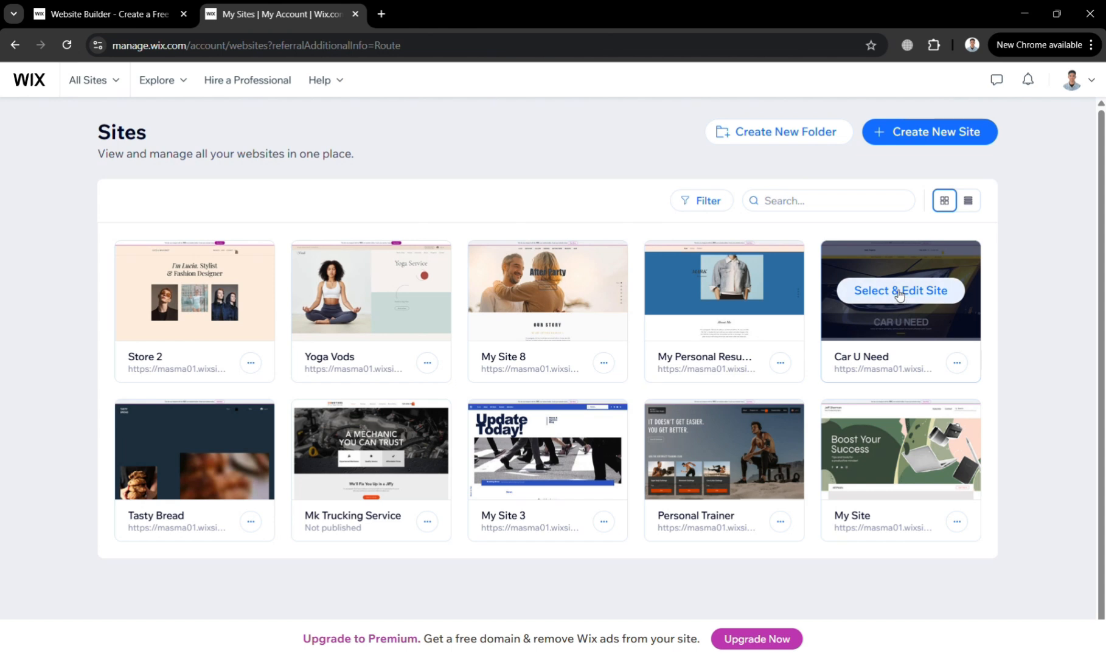
click(890, 332)
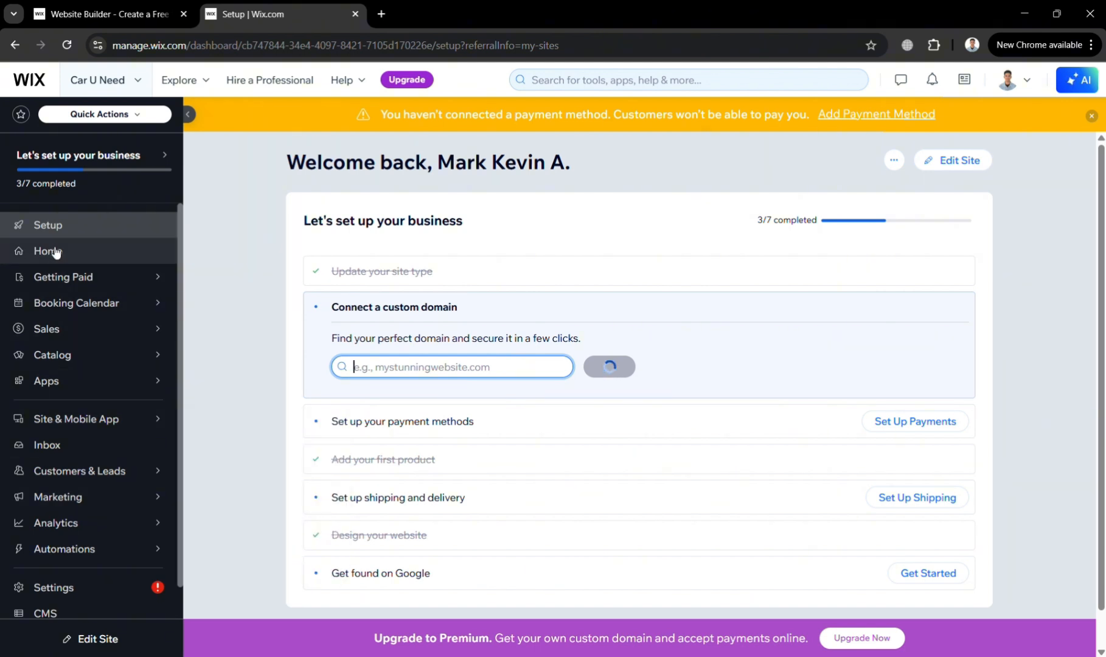
click(90, 277)
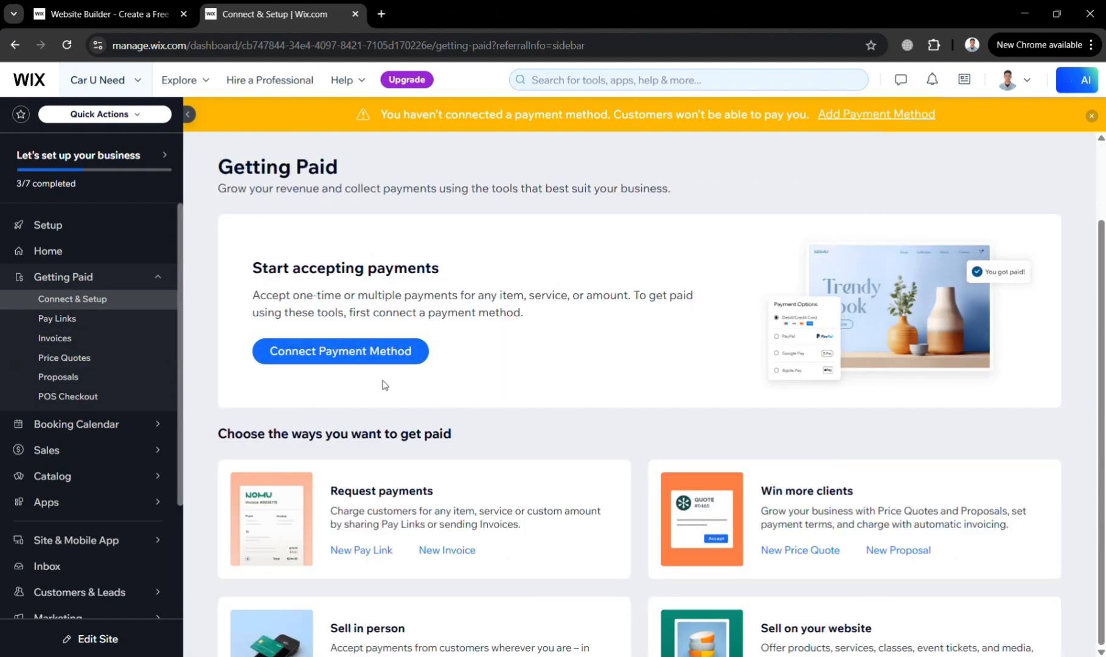
scroll(383, 383, down, 2)
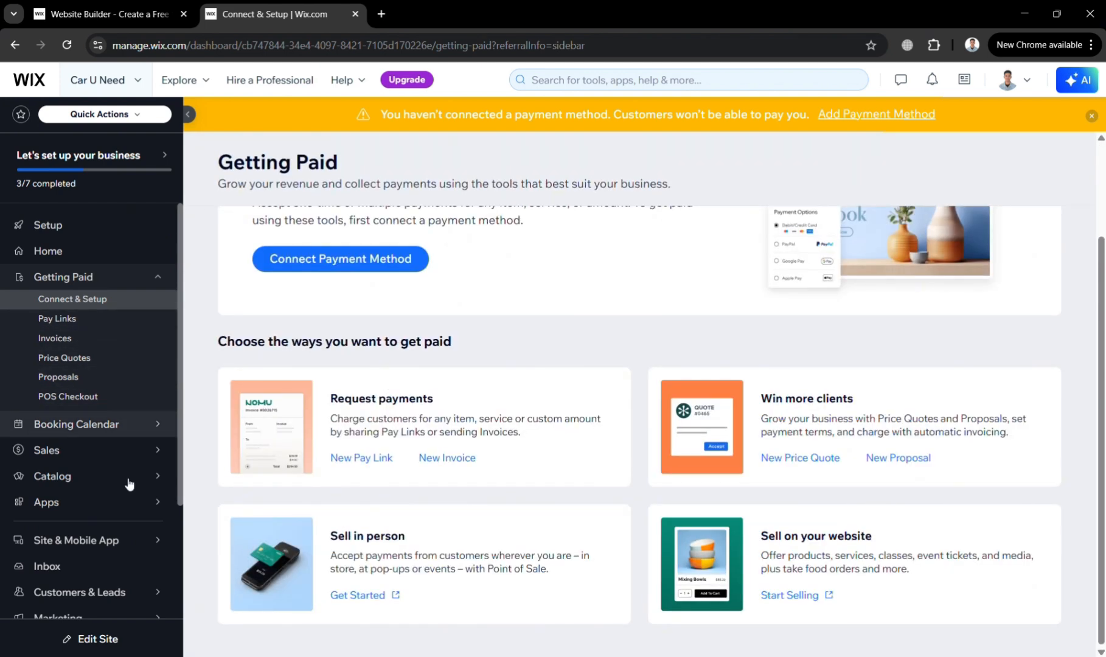
- Open the site's Accept Payments settings, dismissing the business location confirmation, and look through the additional payment providers
scroll(124, 477, down, 3)
click(97, 554)
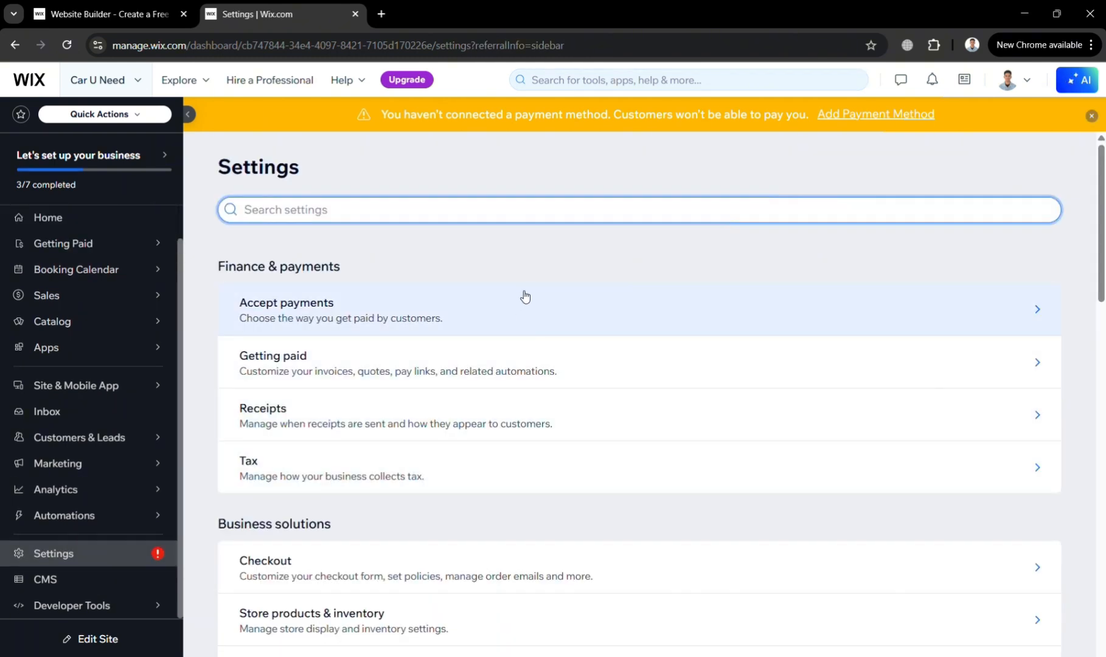
click(522, 296)
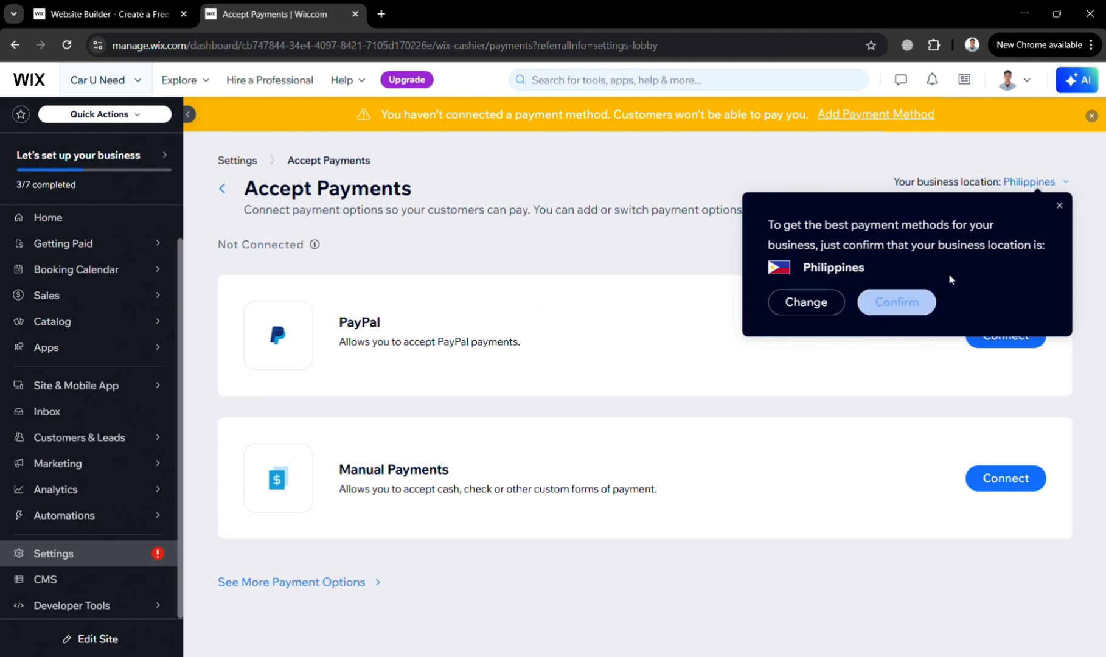
click(1060, 207)
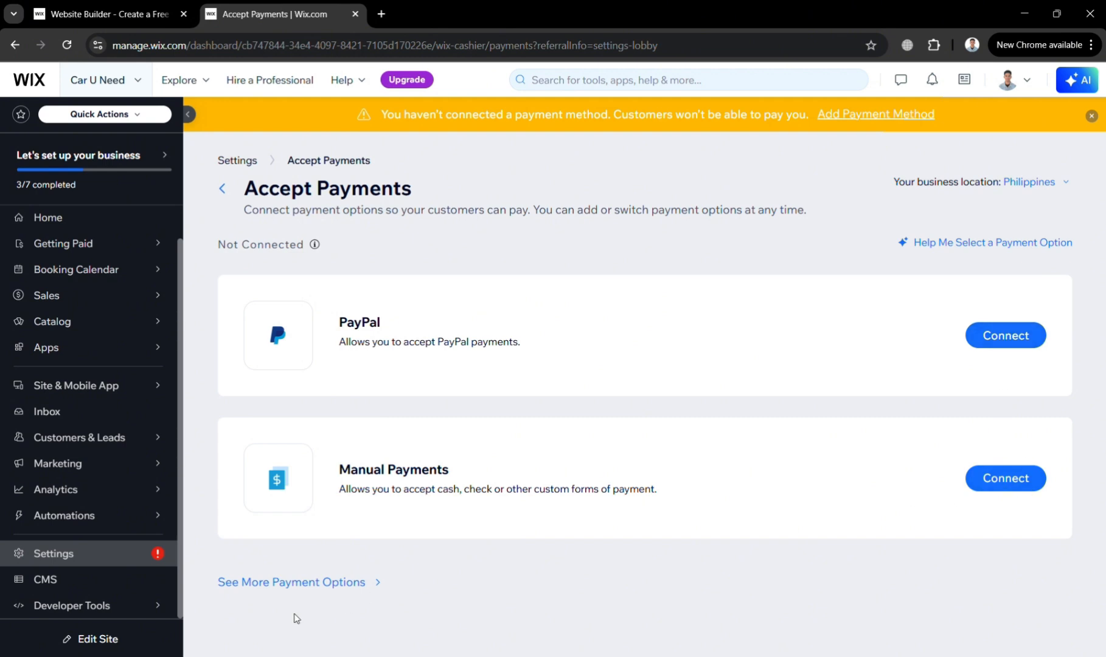
click(327, 583)
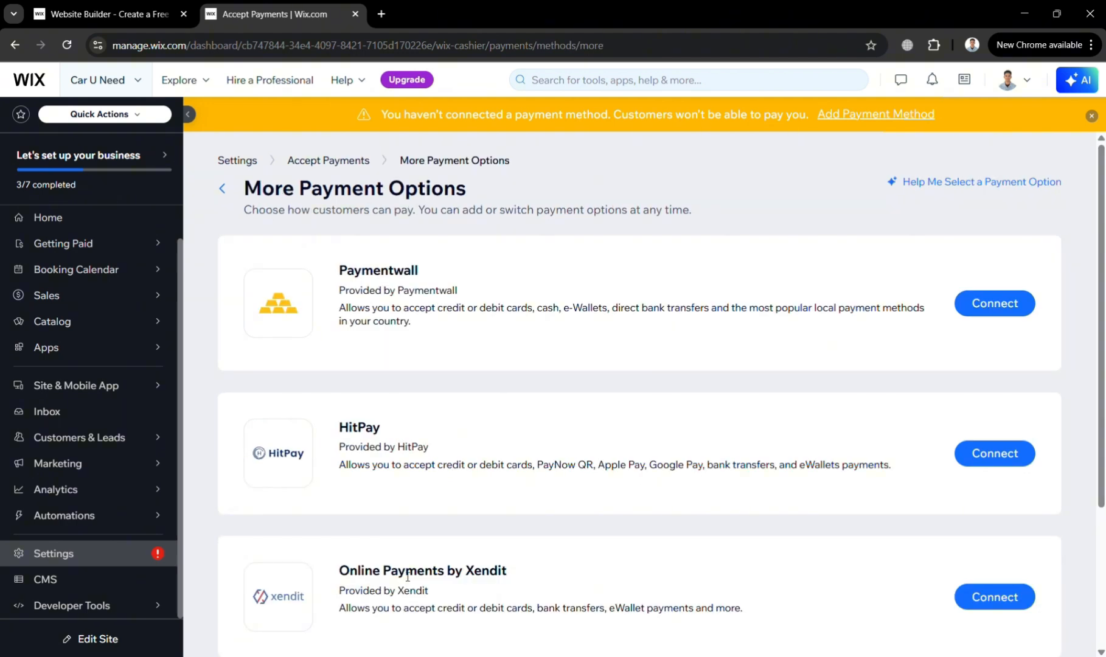
scroll(400, 520, down, 3)
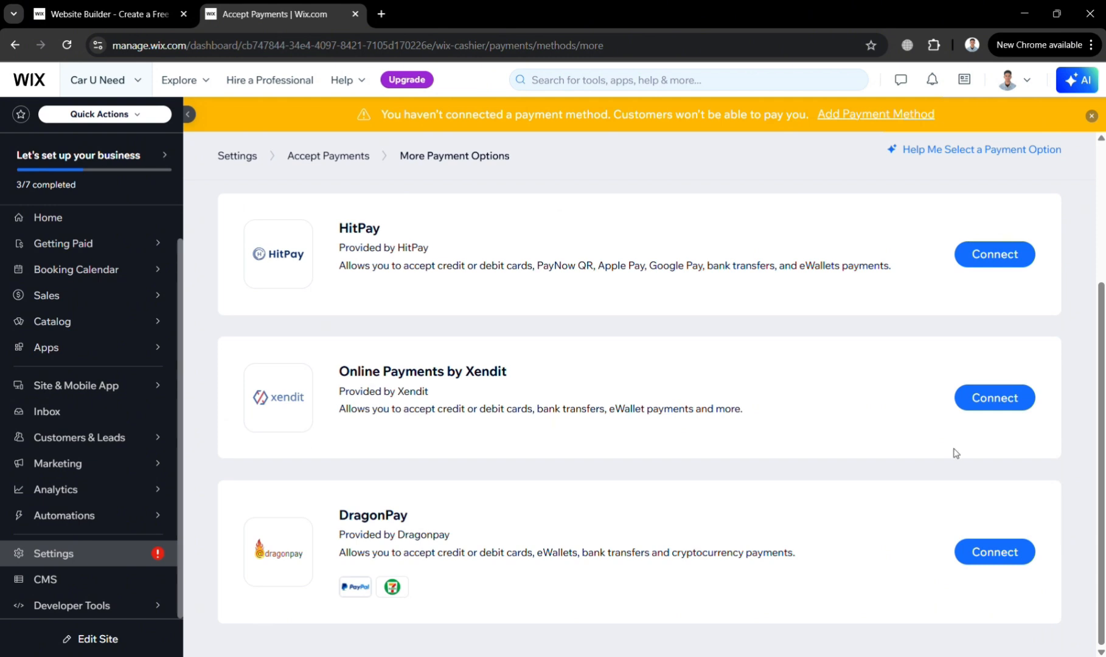
- Return to the dashboard home and open the Car U Need site in the website editor
click(76, 225)
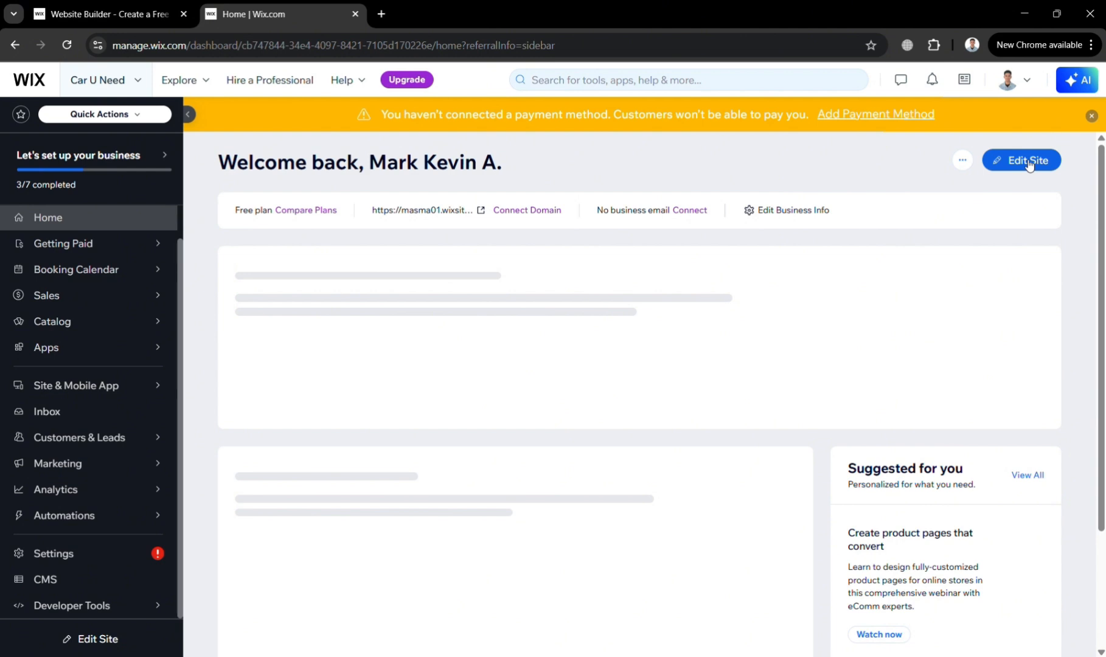
click(1029, 161)
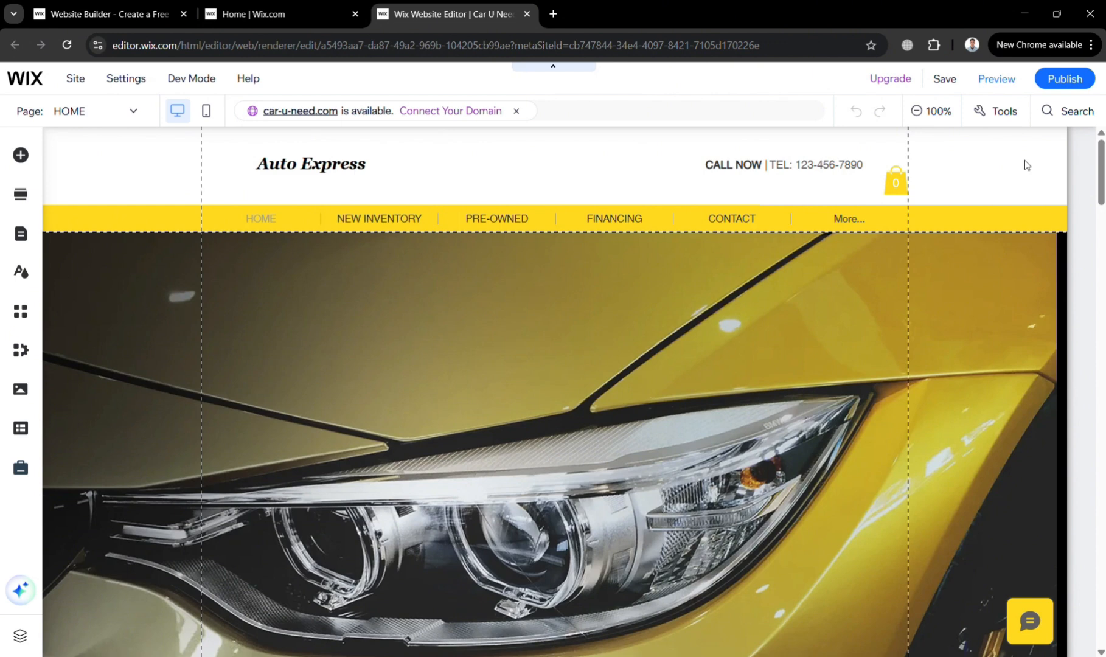
scroll(1027, 165, down, 10)
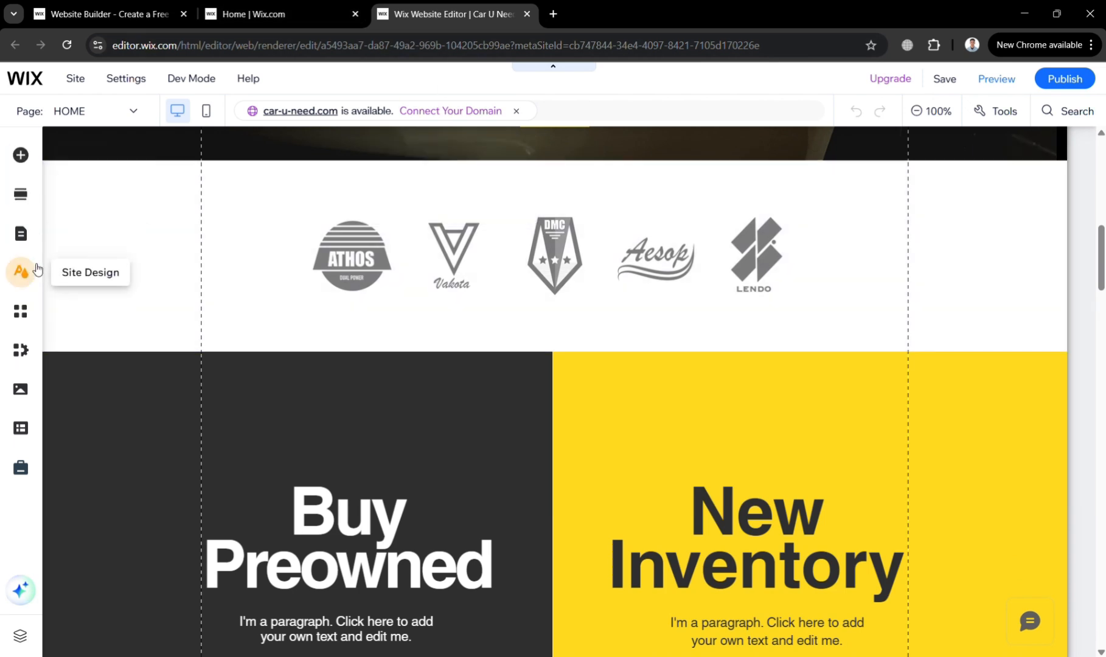
- Search the Wix App Market for "wix stores" from within the editor
click(20, 311)
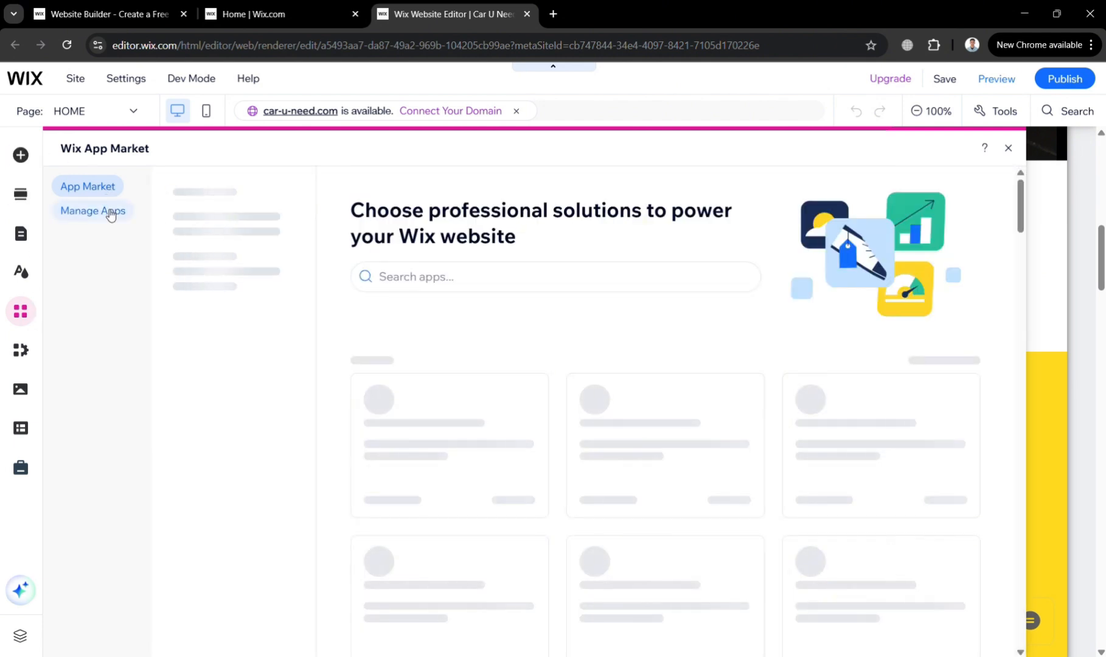
click(466, 278)
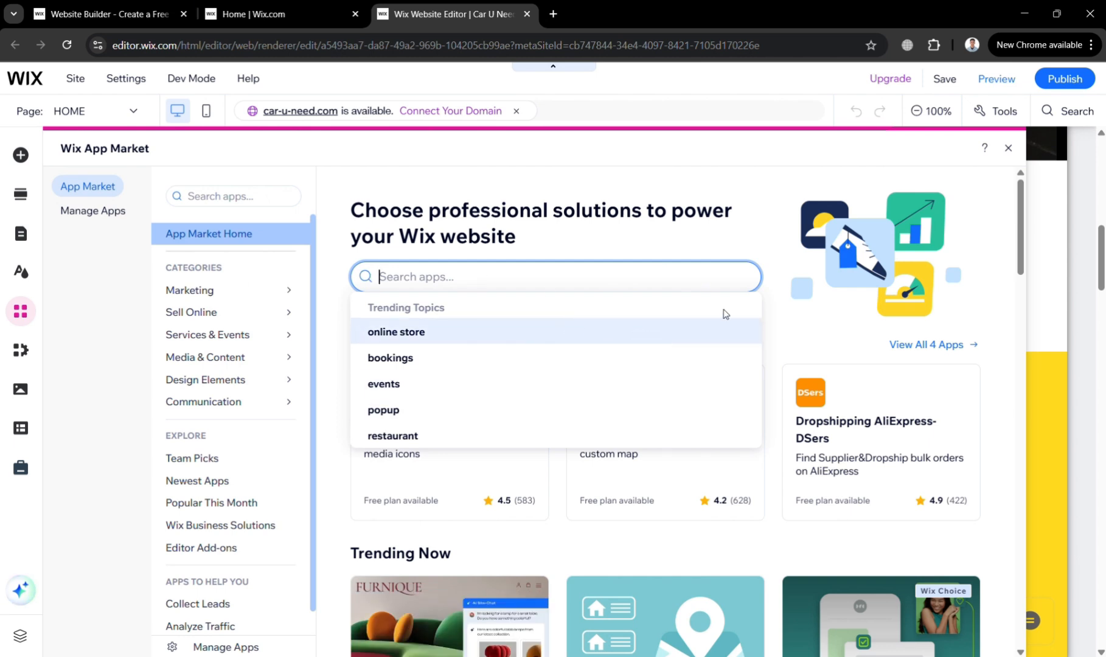
text(3w)
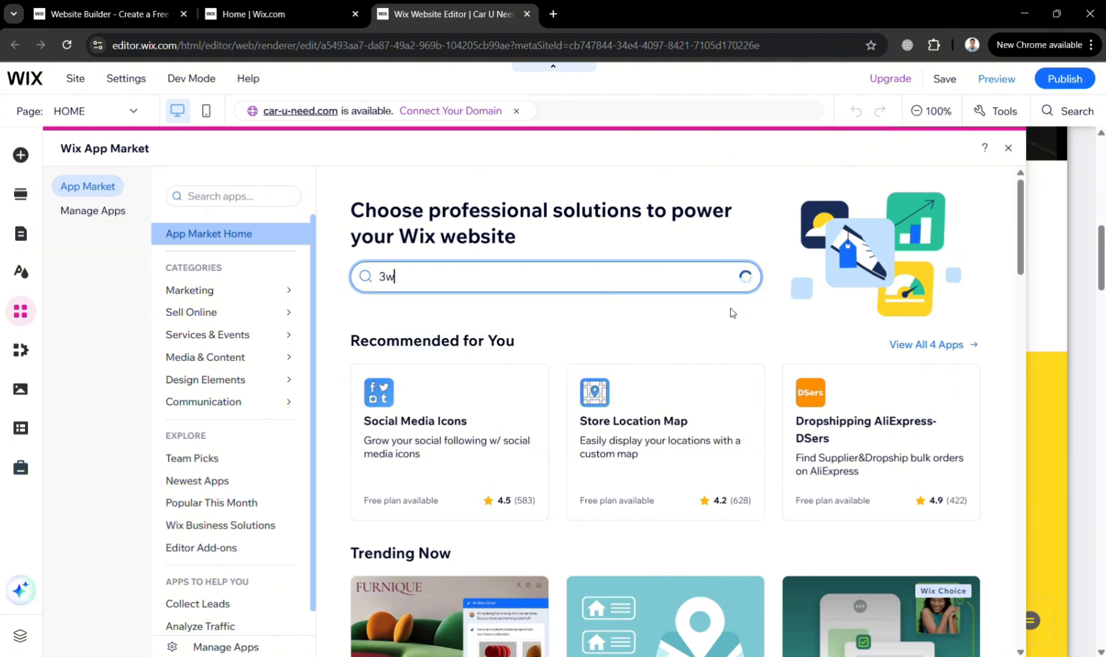
key(BackSpace)
key(BackSpace)
text(wix s)
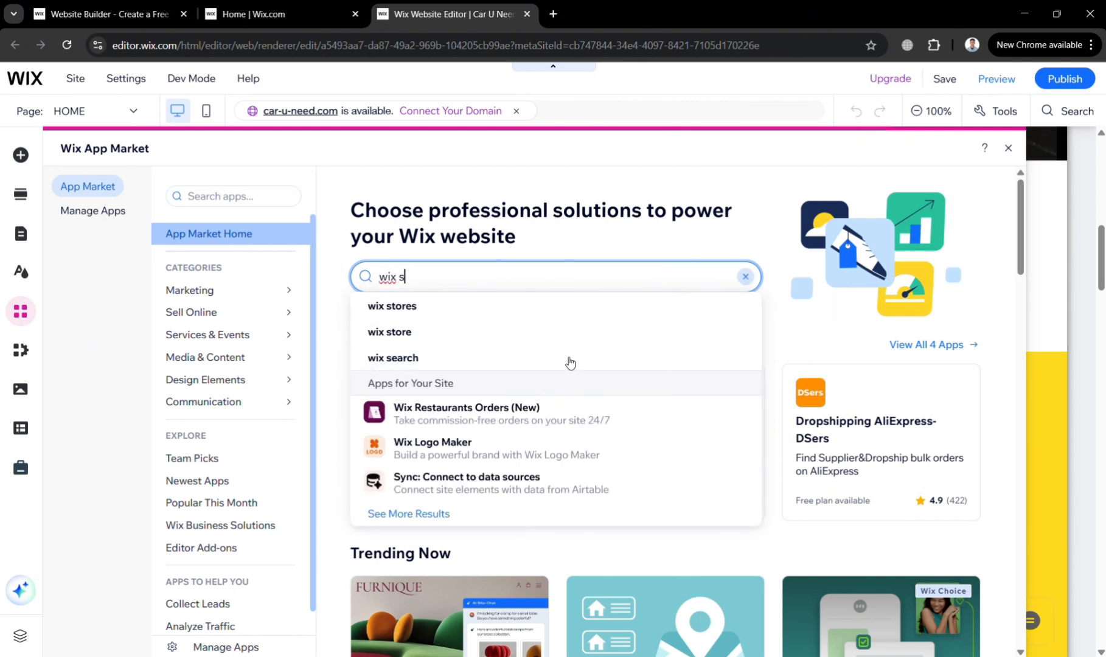
key(ctrl+a)
click(595, 313)
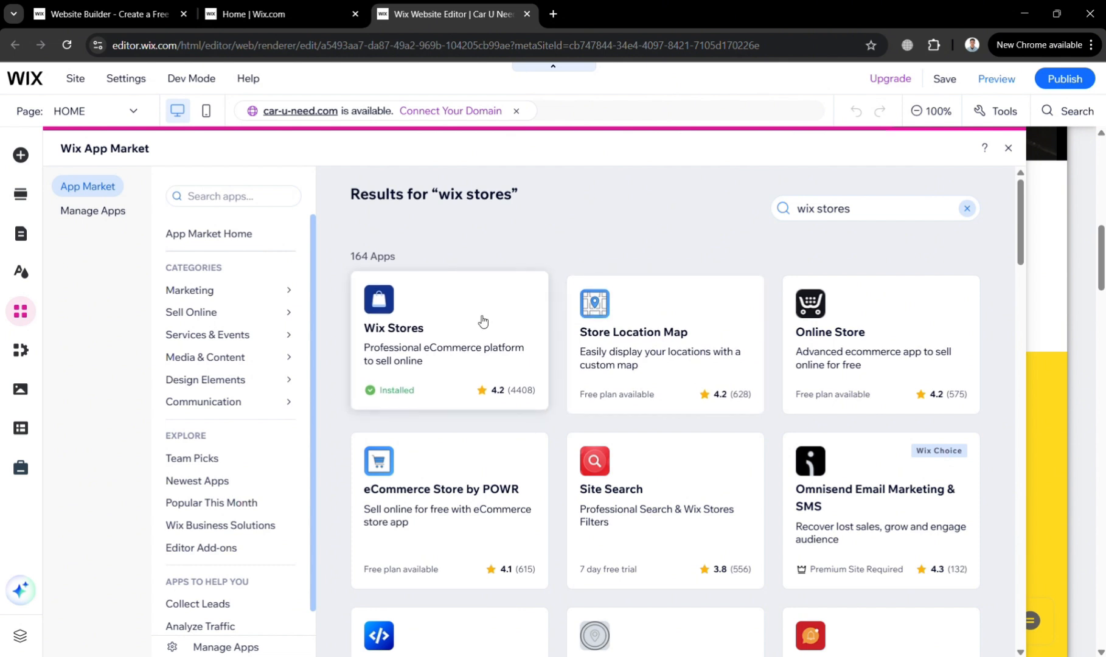
- Open the Wix Stores app's details page and examine its overview
click(487, 346)
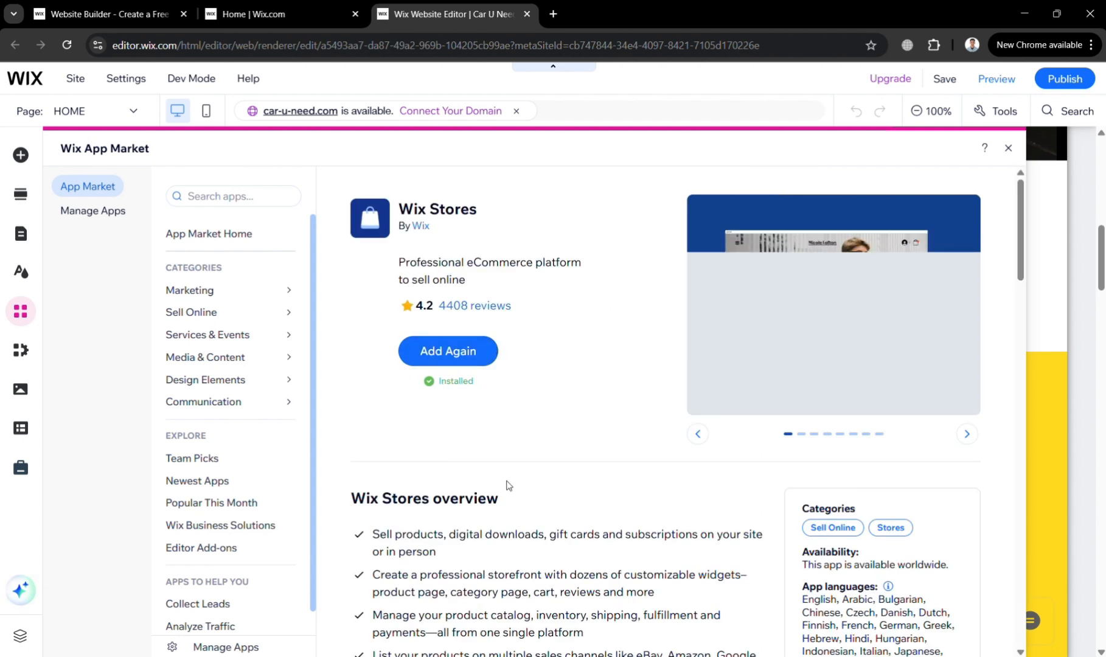
scroll(515, 433, down, 5)
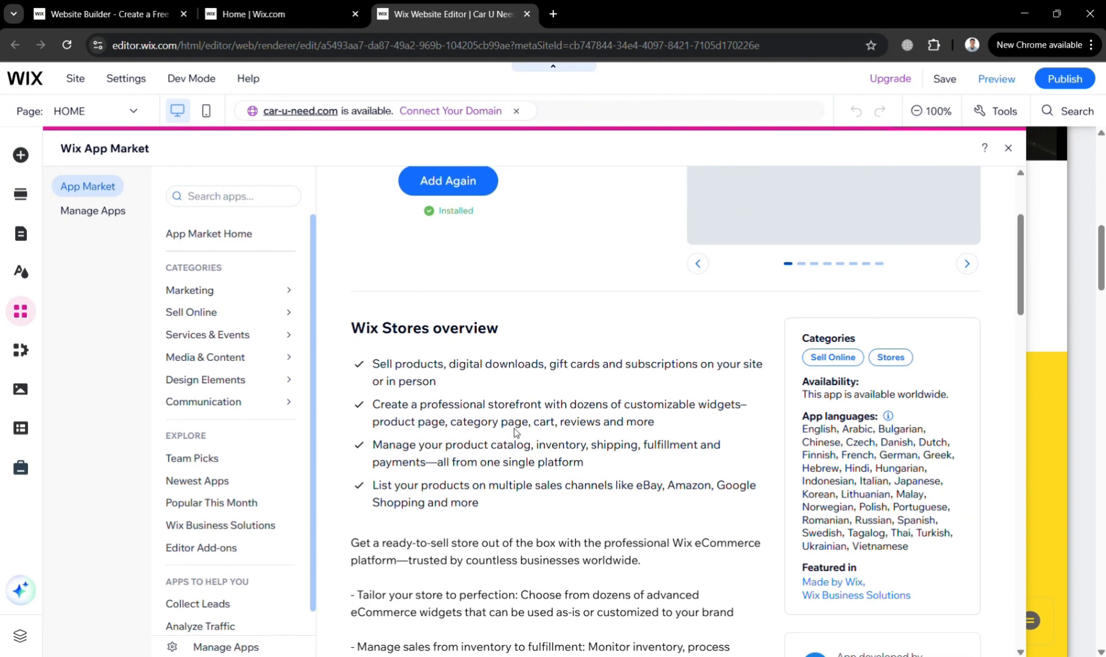
- Search the Wix App Market for "affiliate" and open the Affiliate Builder app's details page
scroll(514, 432, down, 3)
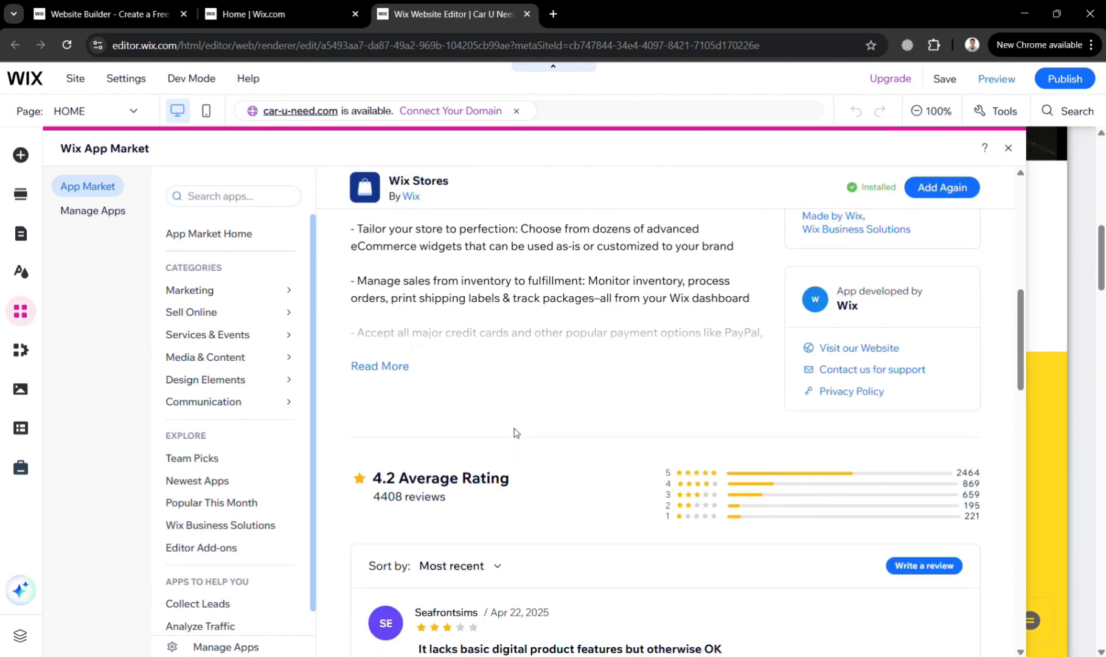
scroll(515, 433, up, 9)
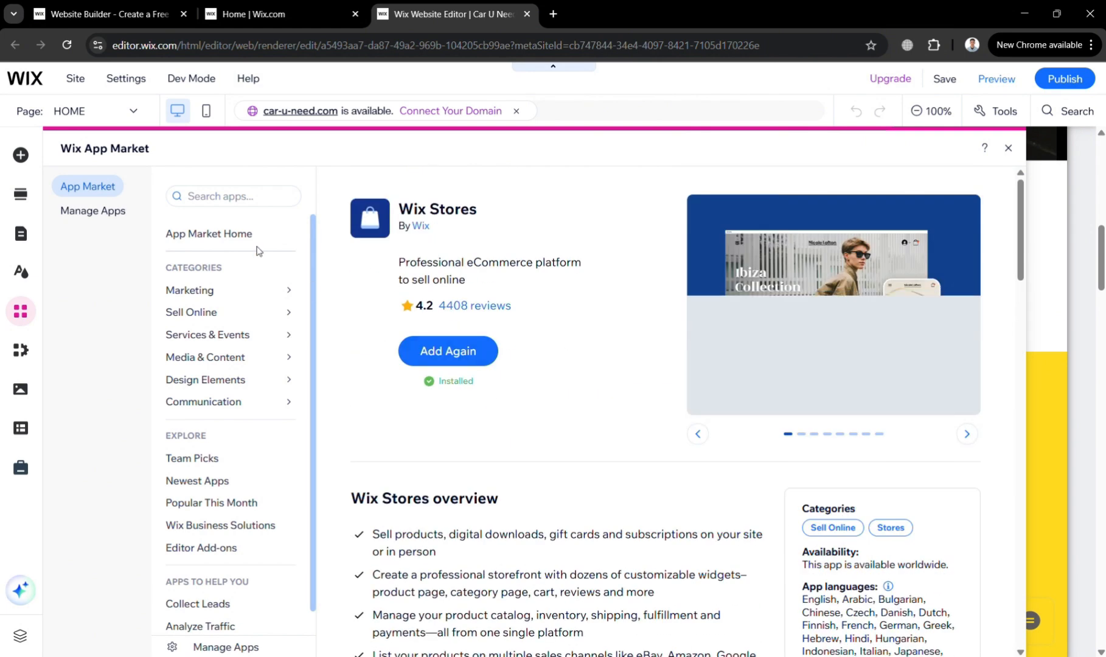
click(237, 205)
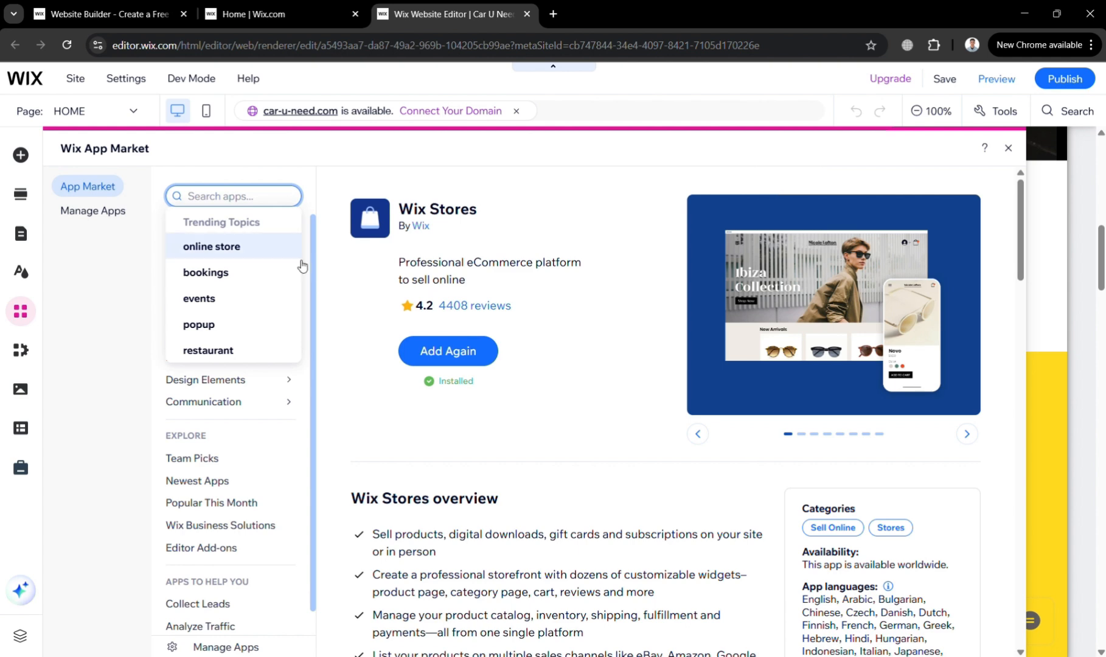
text(aff)
text(iliate)
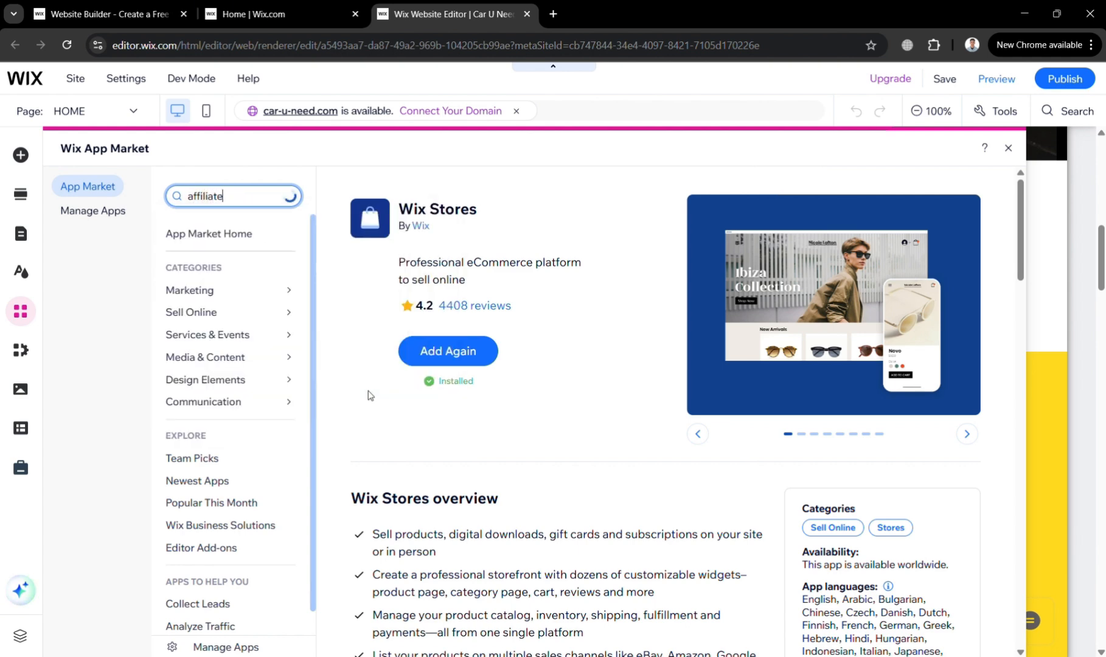
key(Return)
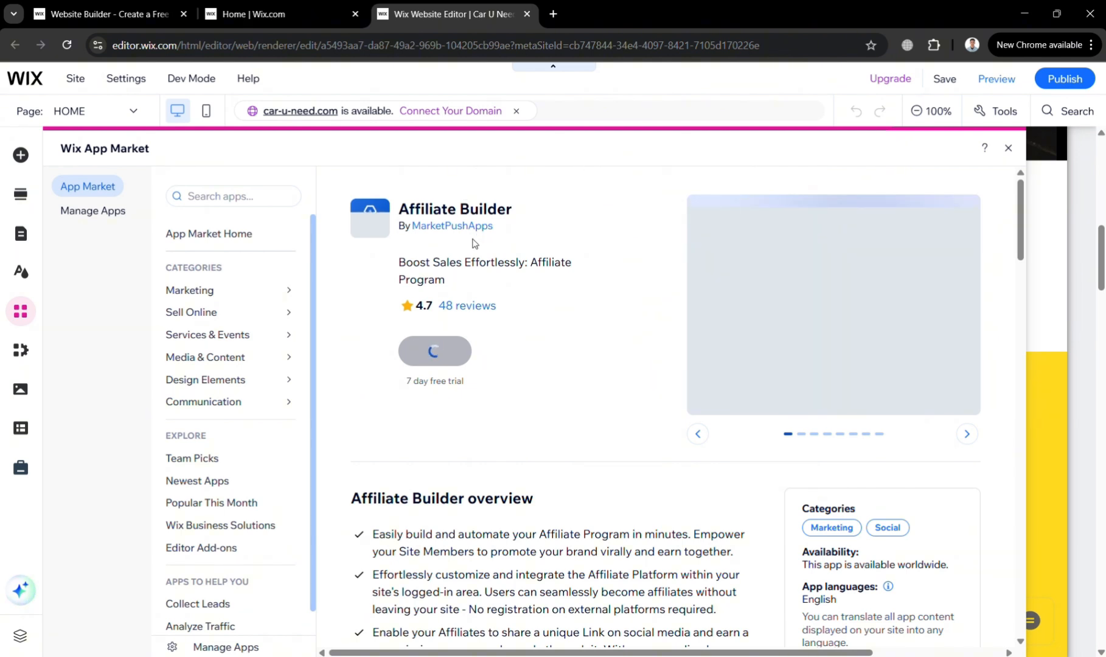
- Run the "affiliate" search in the App Market again and look through the listed affiliate and referral apps
click(207, 207)
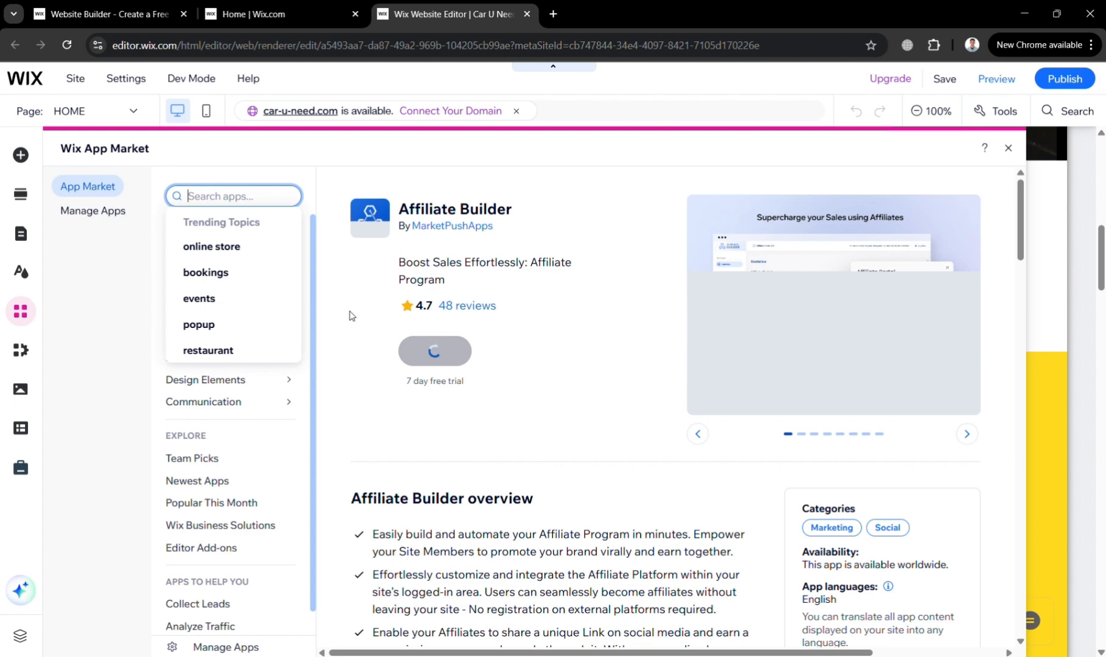
text(affiliate)
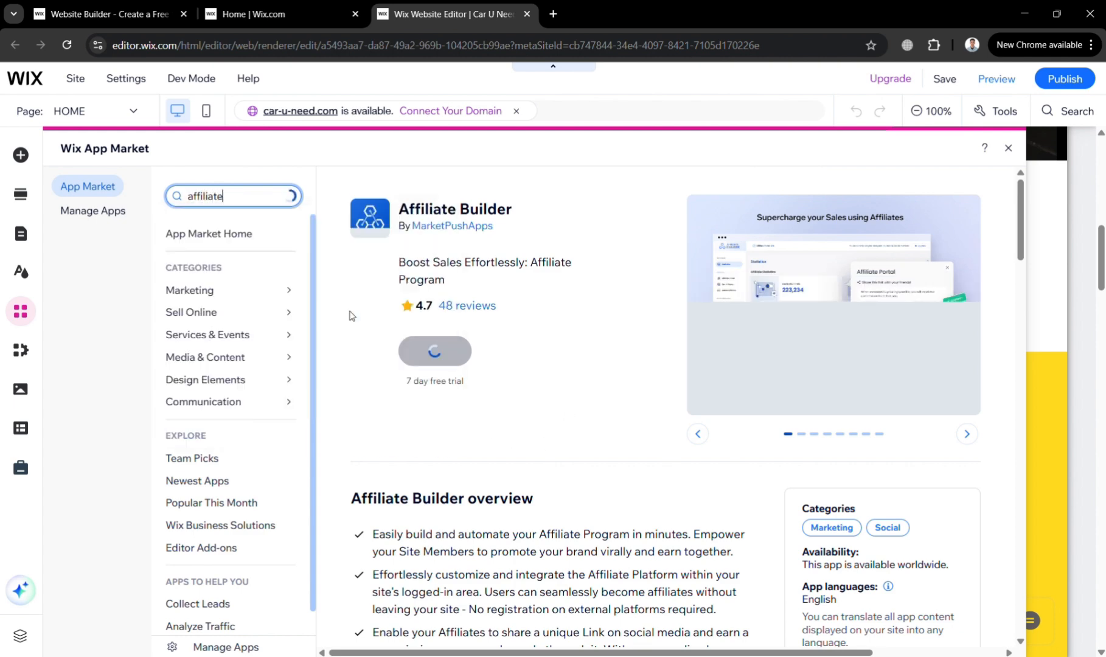
key(Return)
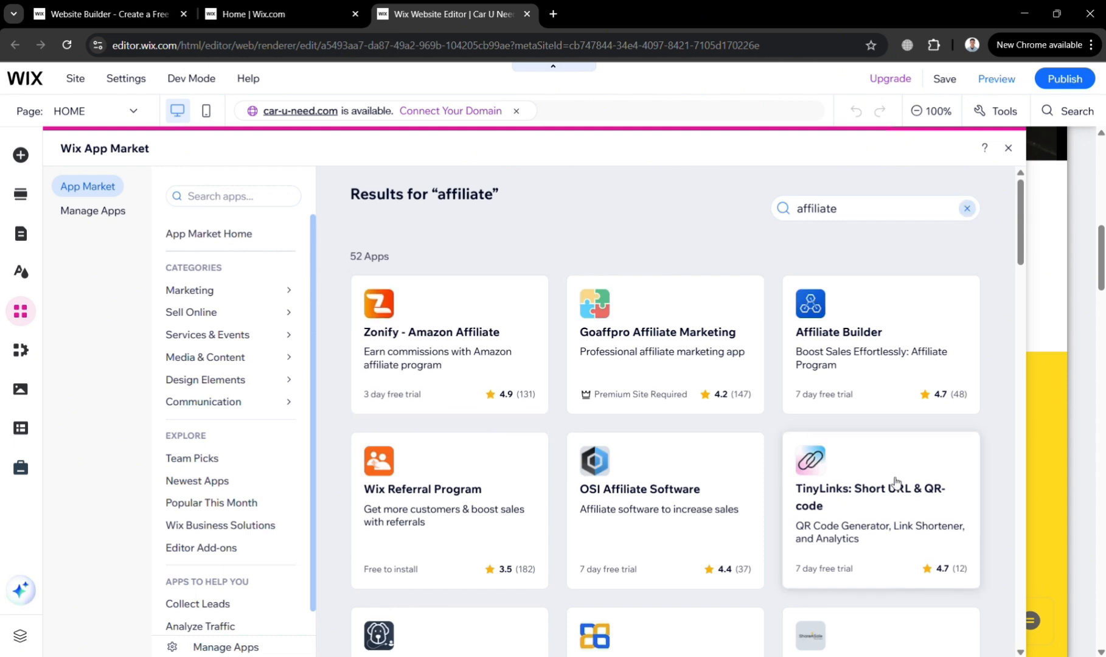
scroll(724, 486, down, 1)
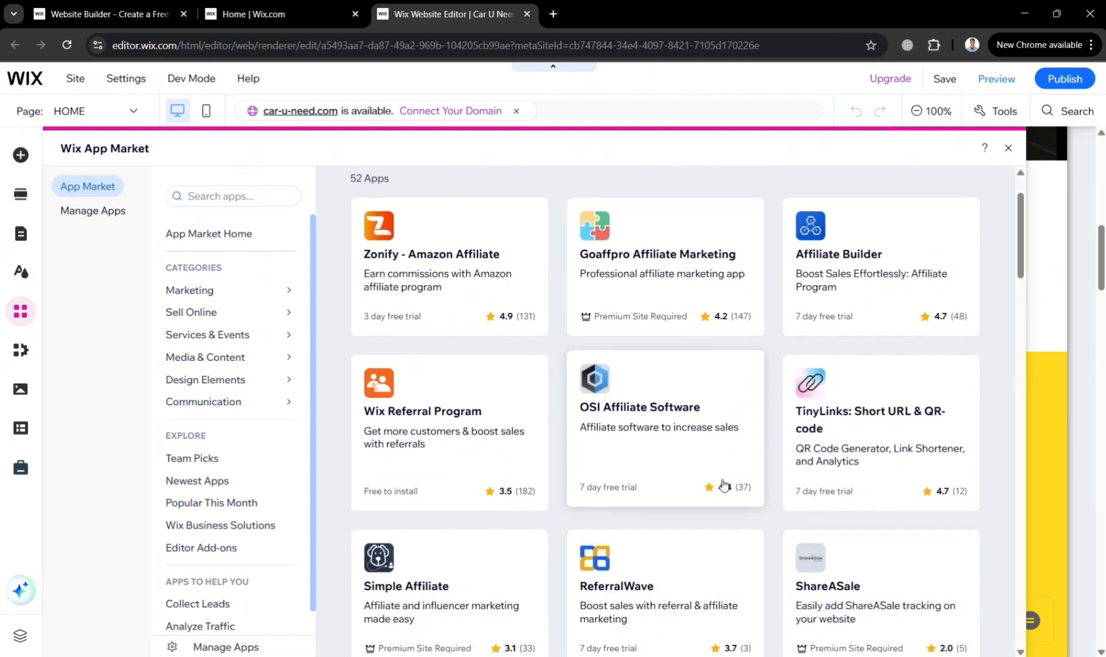
scroll(723, 485, down, 1)
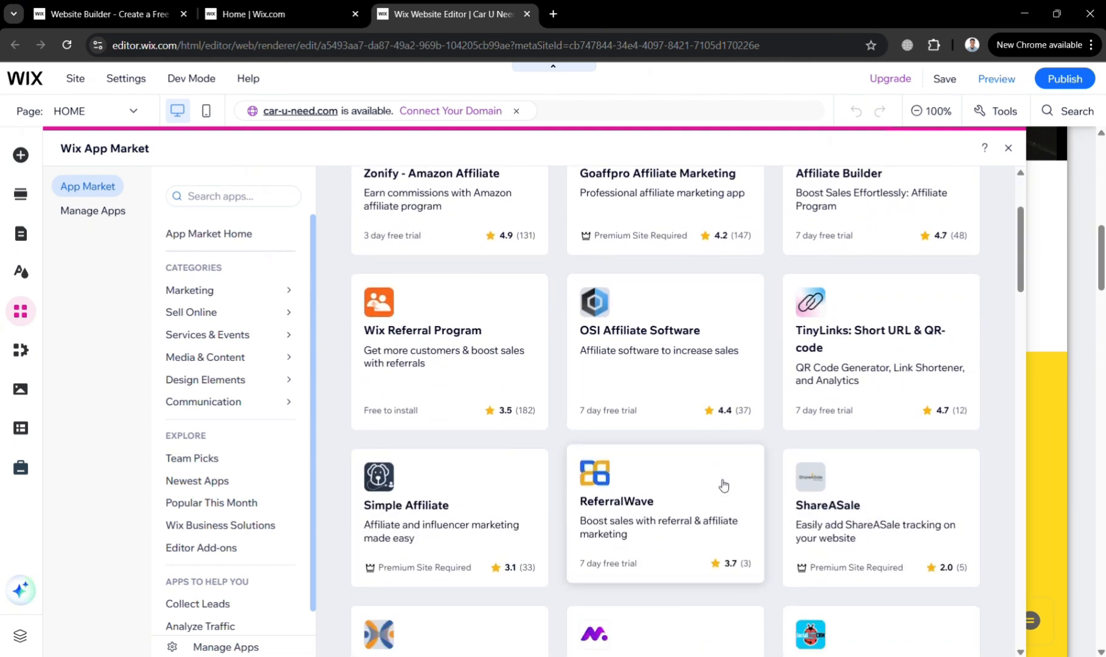
scroll(723, 485, down, 2)
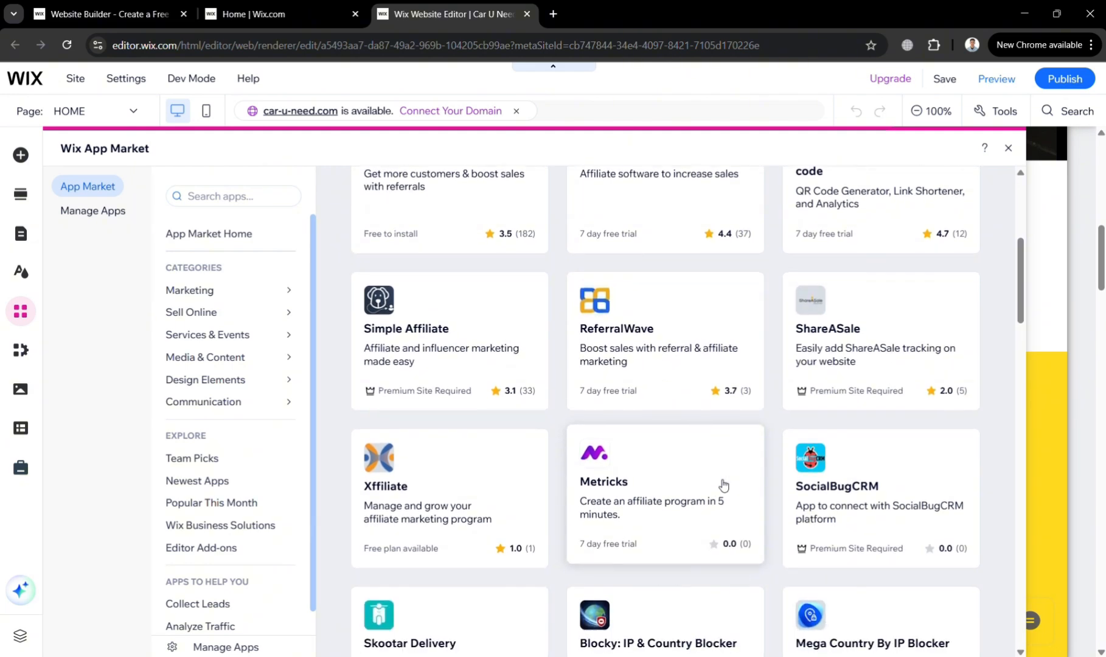
scroll(723, 485, down, 6)
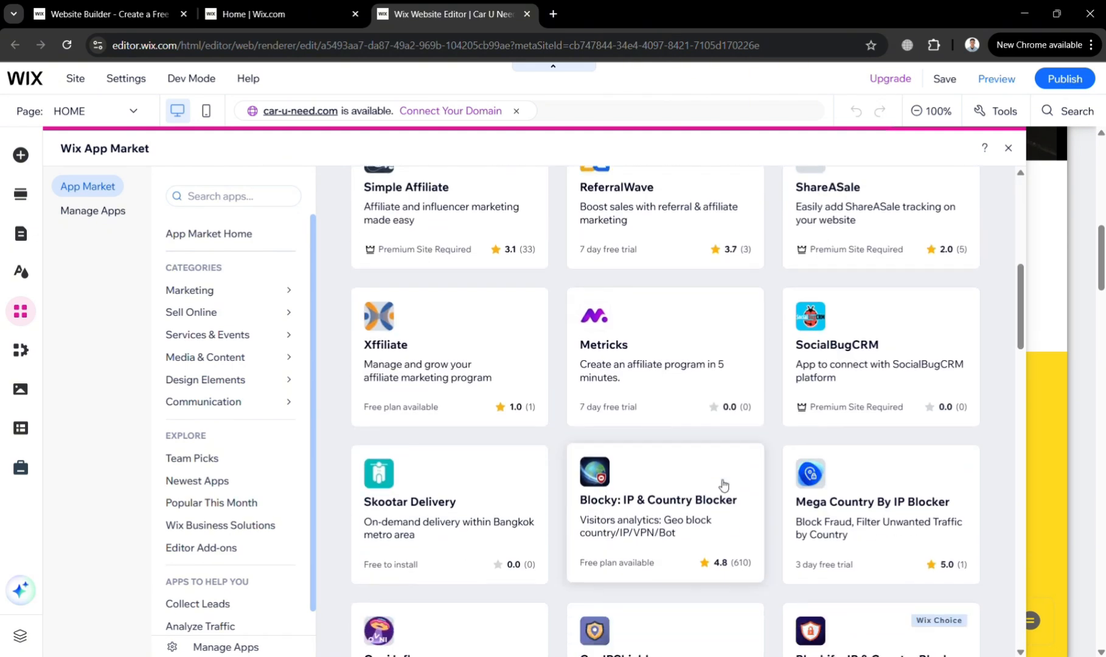
scroll(724, 485, down, 1)
scroll(724, 485, up, 7)
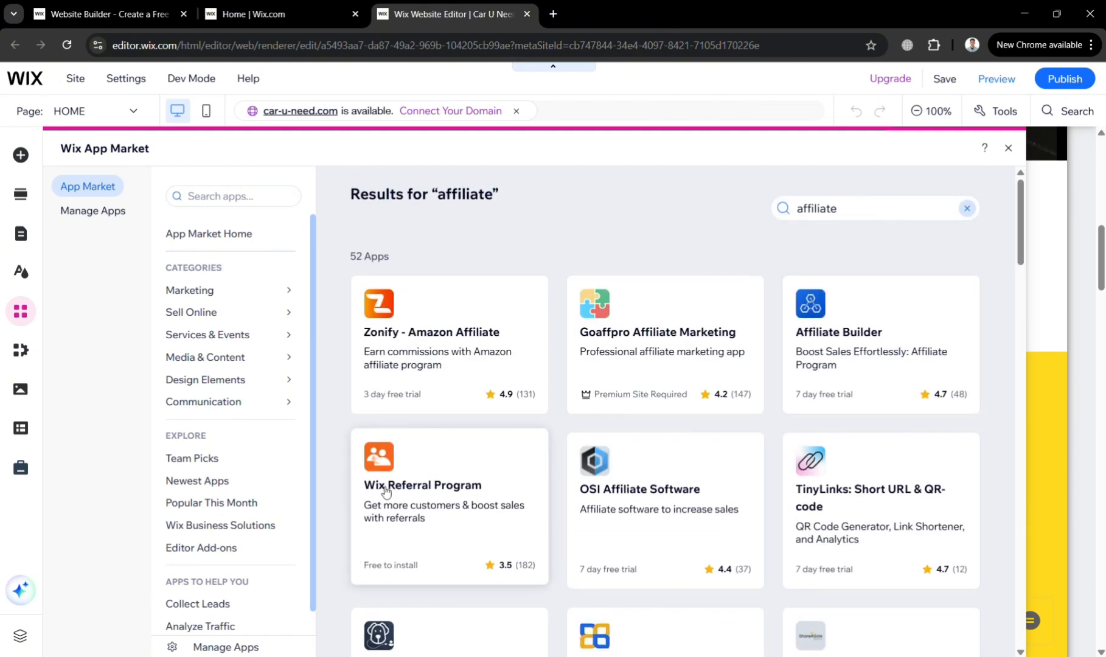
- Add the Wix Referral Program app to the site and look over its Refer Friends page in the editor
click(419, 485)
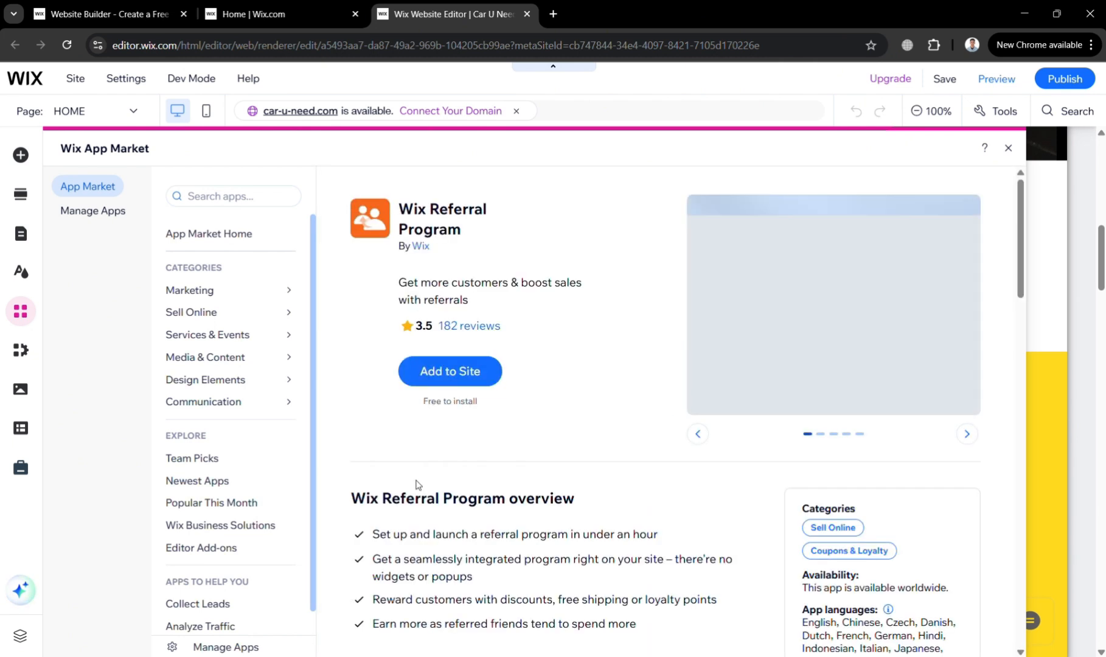
click(450, 373)
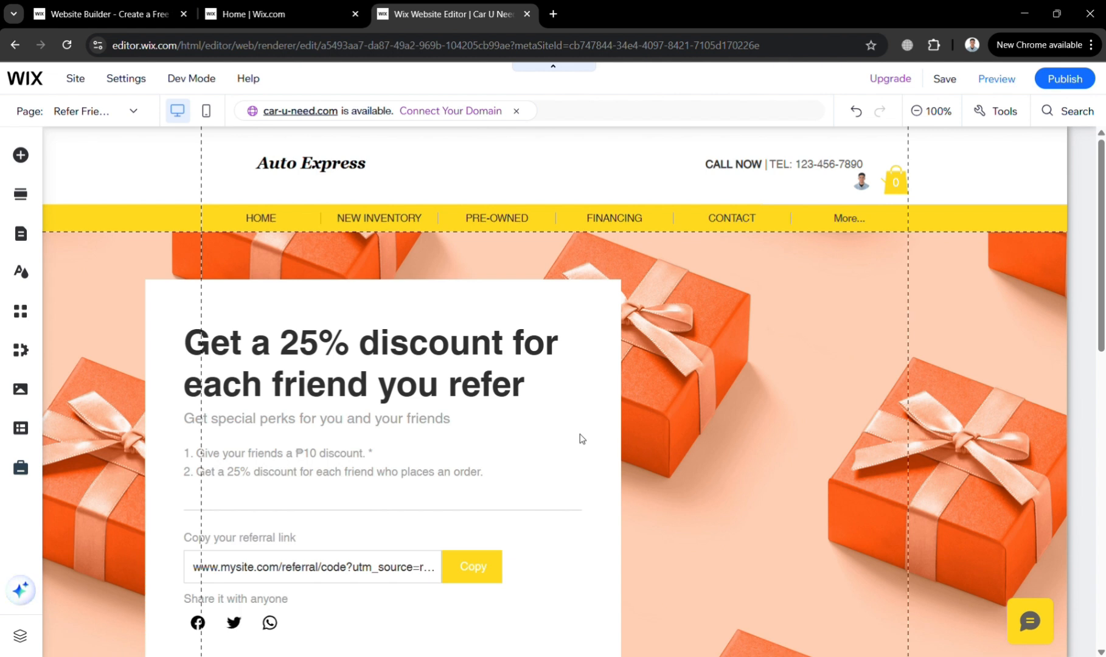
click(636, 342)
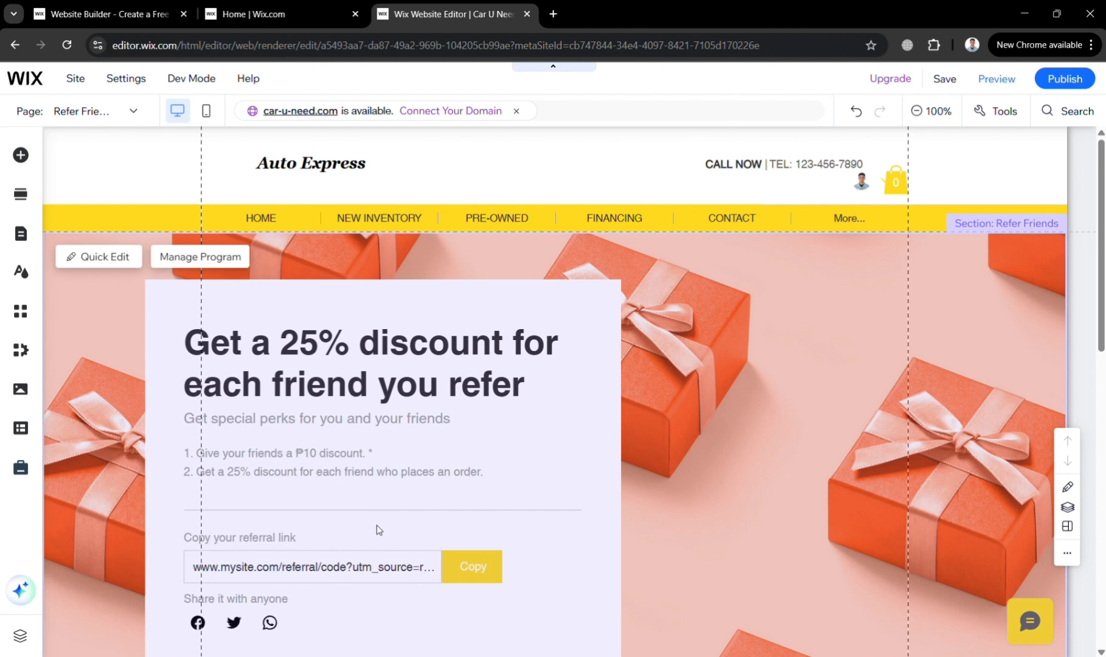
scroll(377, 526, down, 5)
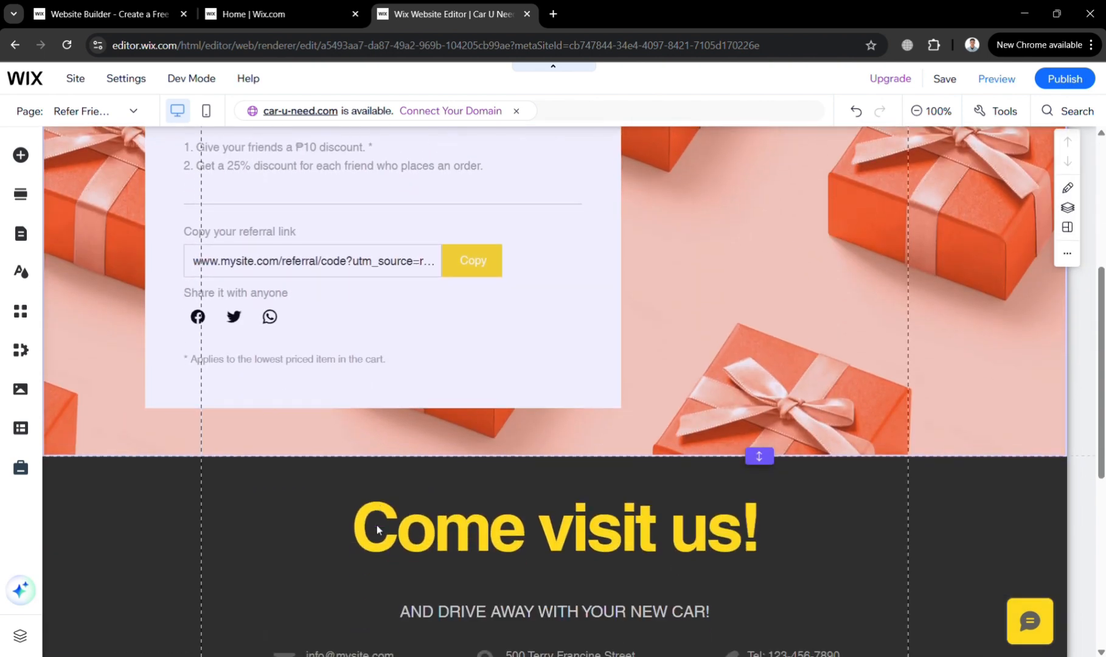
scroll(377, 526, down, 3)
scroll(376, 526, up, 8)
- Open program management for the Refer Friends section and start setting up the referral program
click(381, 328)
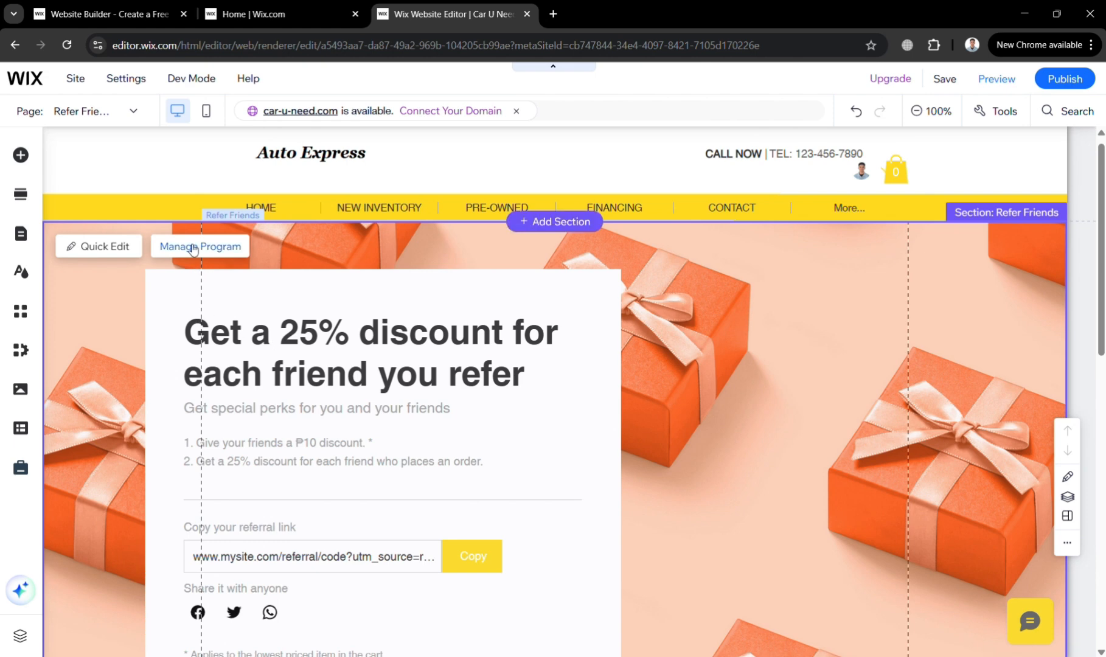
click(193, 247)
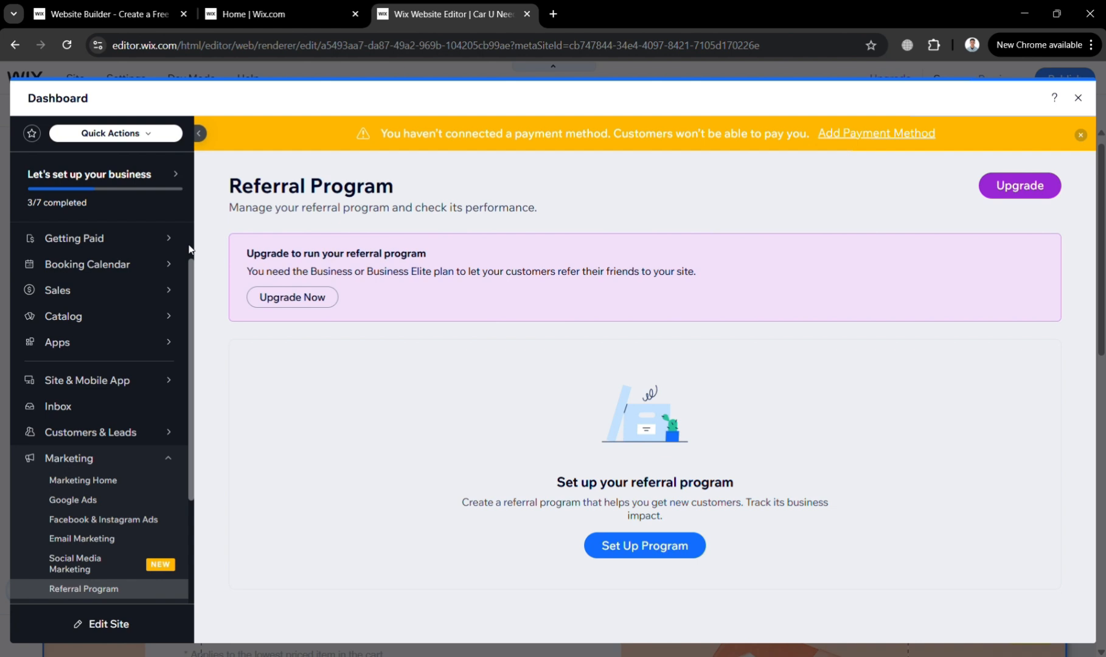
click(645, 546)
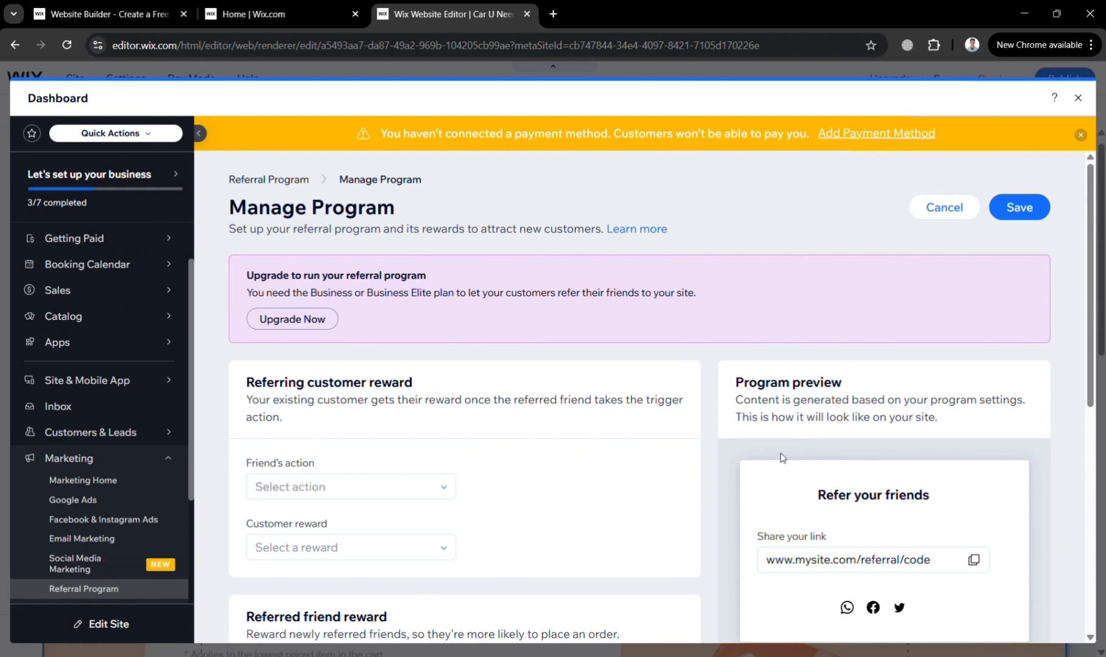
scroll(782, 458, down, 2)
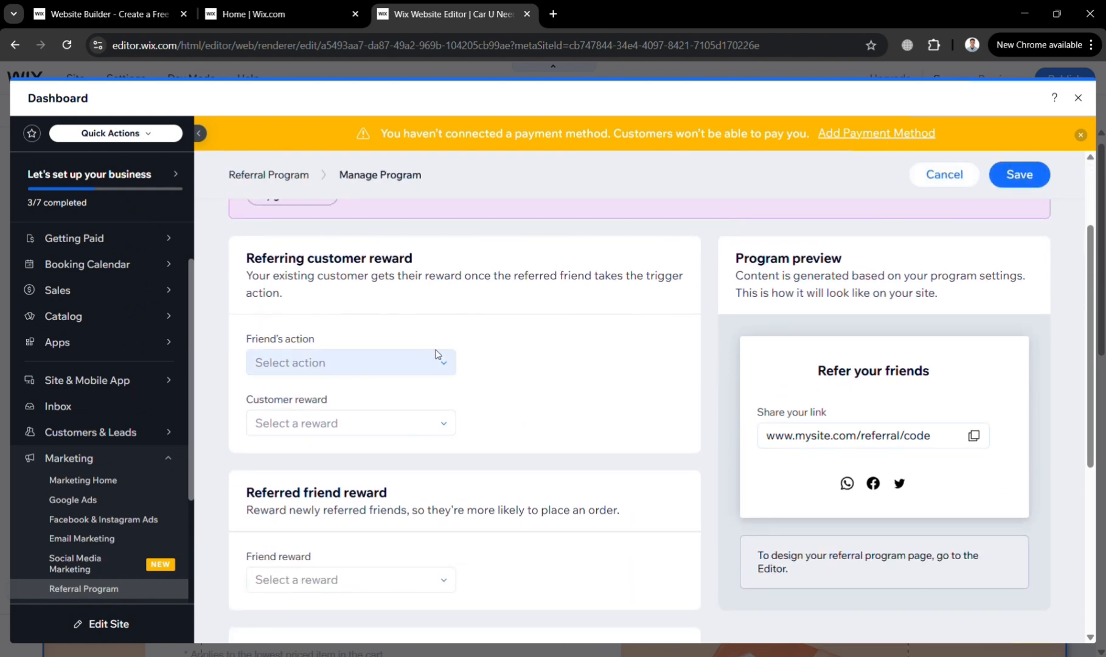
scroll(437, 356, up, 2)
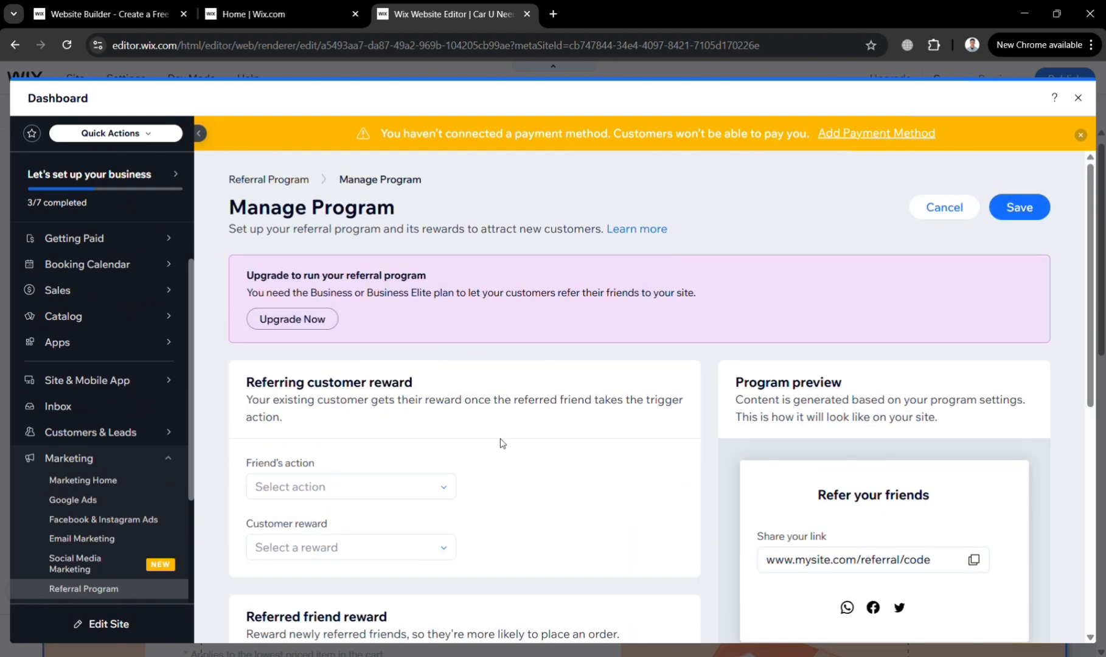
scroll(493, 514, down, 2)
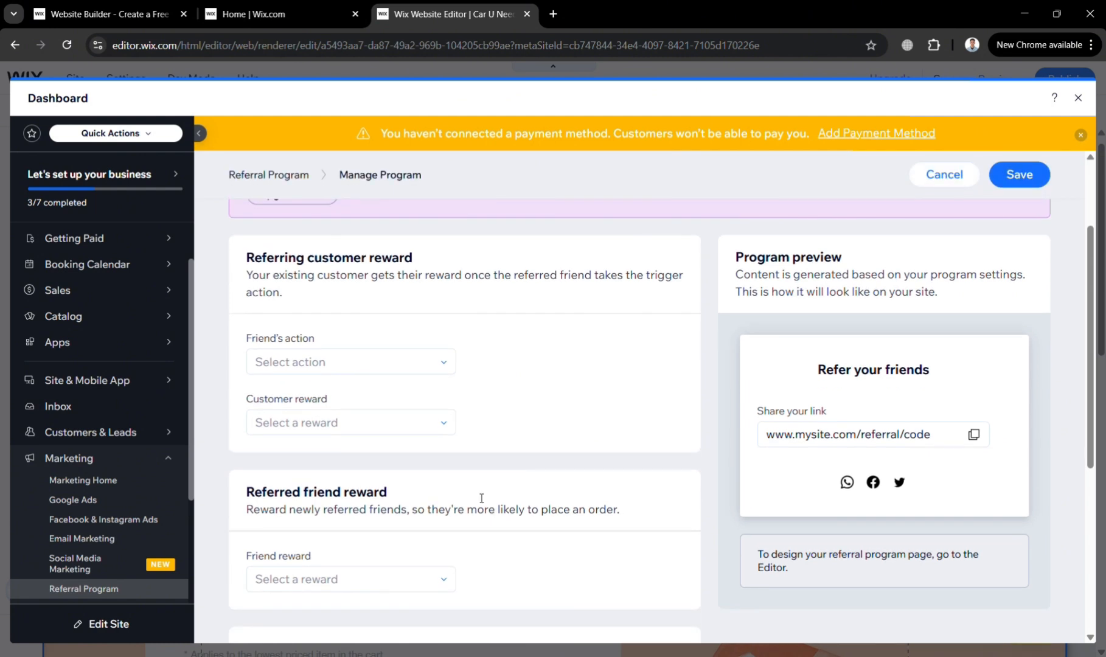
- Set the referring customer's trigger action to Store order placed and the customer reward to Coupon
click(391, 370)
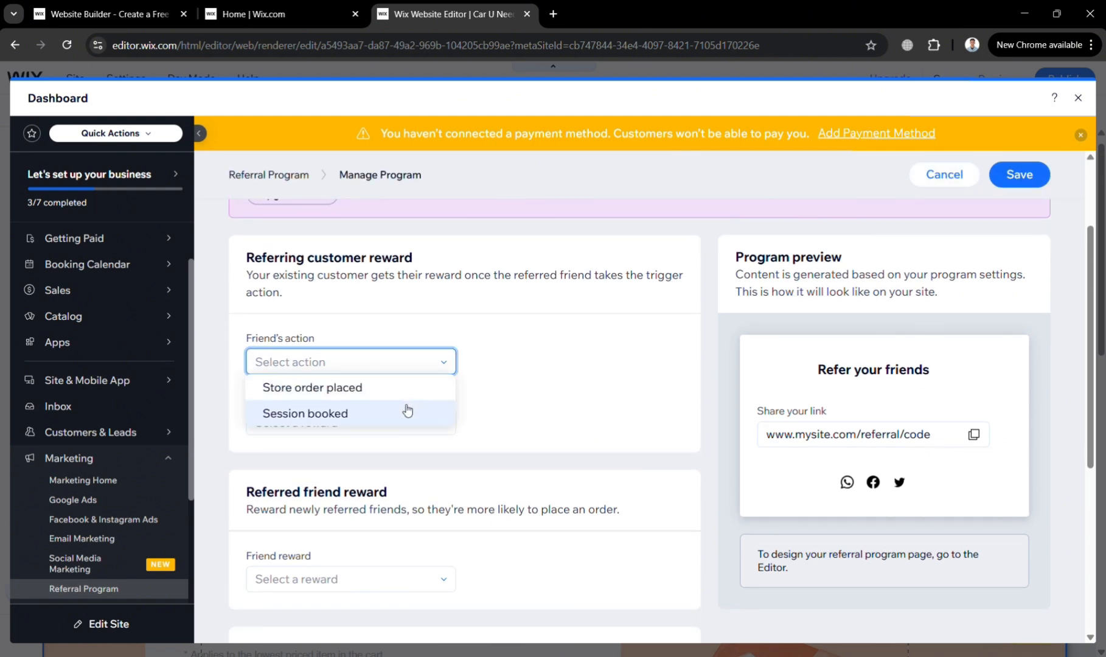
click(517, 419)
click(412, 370)
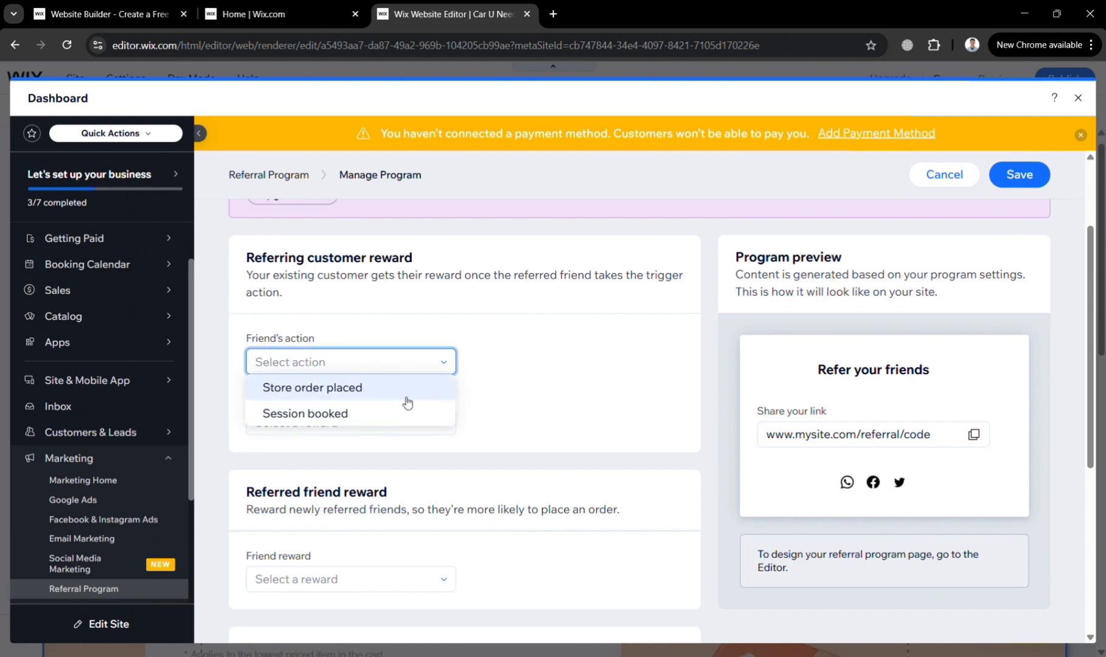
click(407, 393)
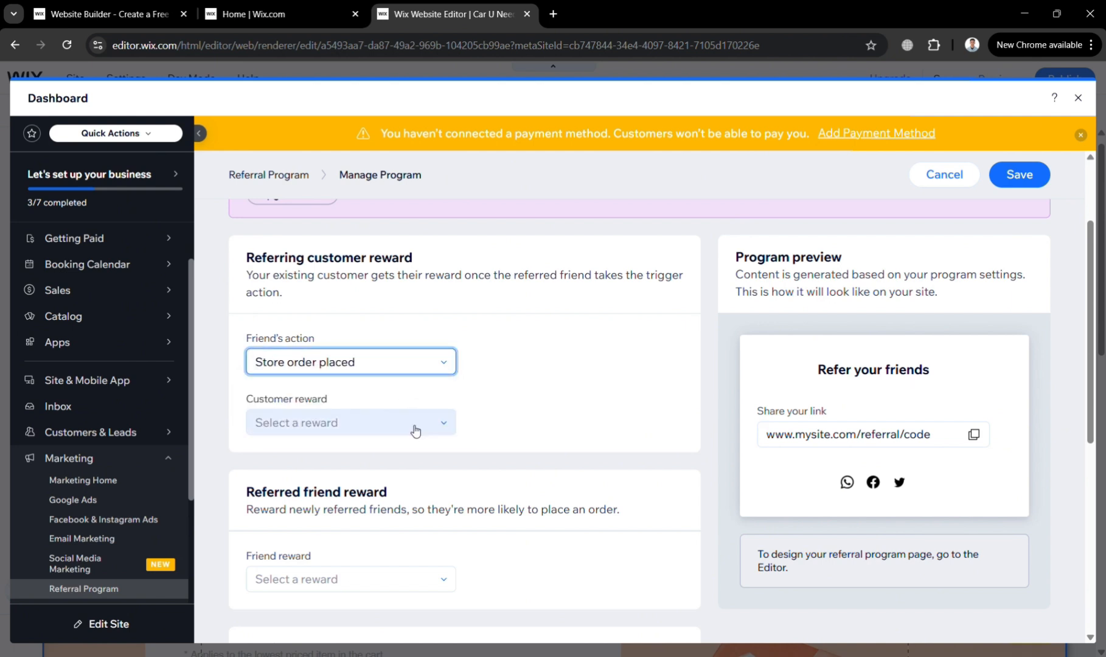
click(415, 429)
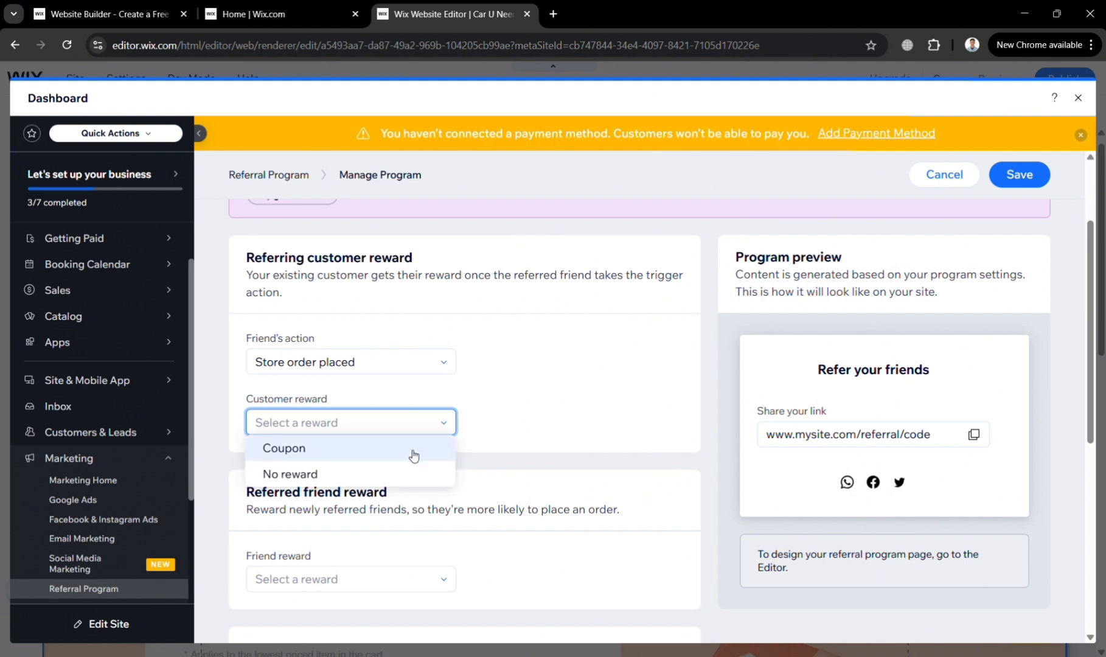
click(414, 455)
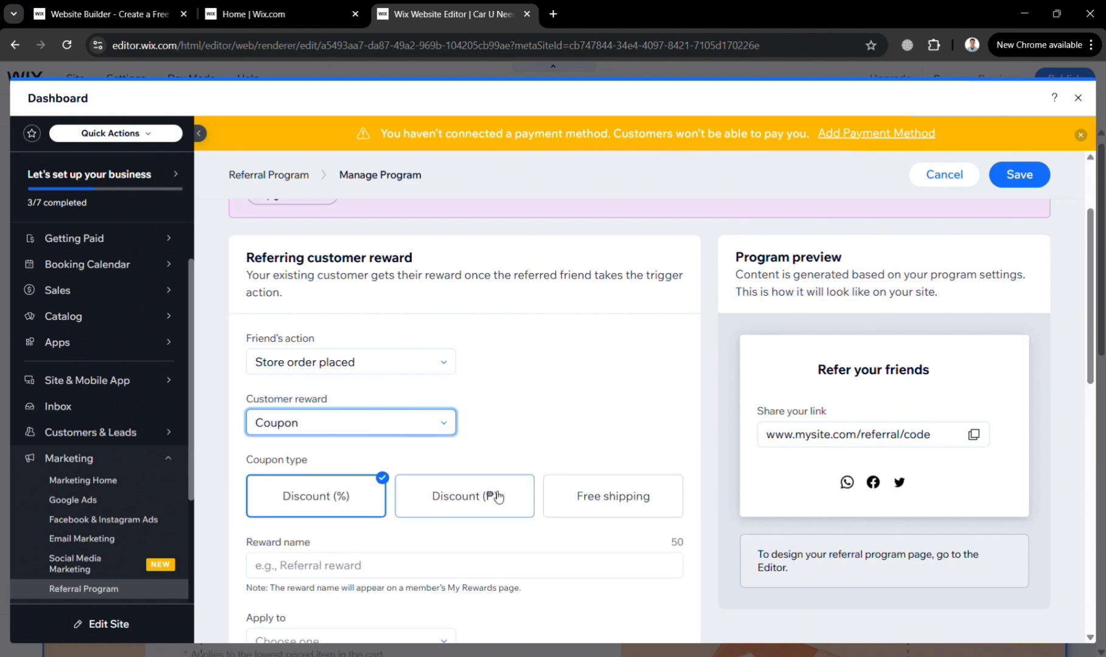
- Name the referring customer's coupon reward "Invite Reward"
scroll(497, 505, down, 2)
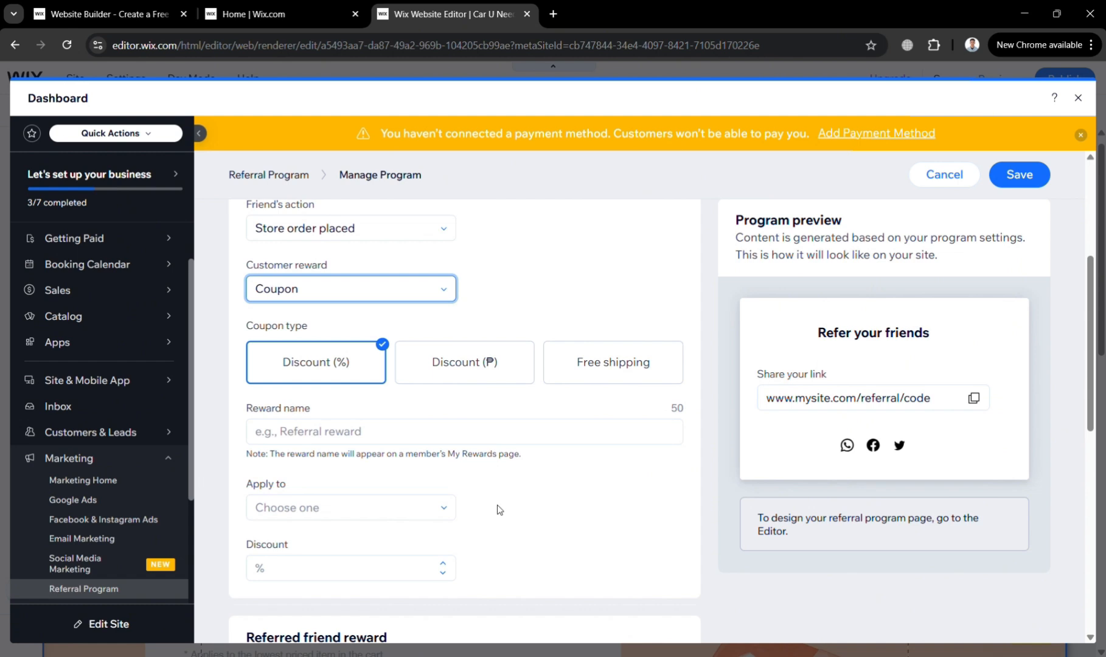
click(334, 444)
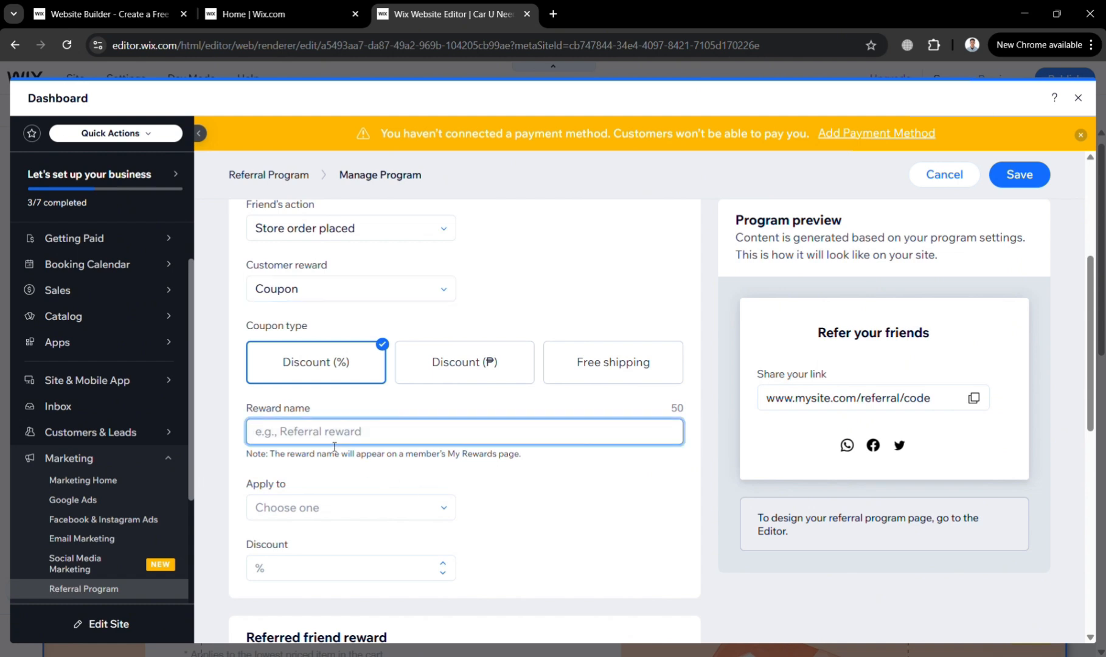
text(A)
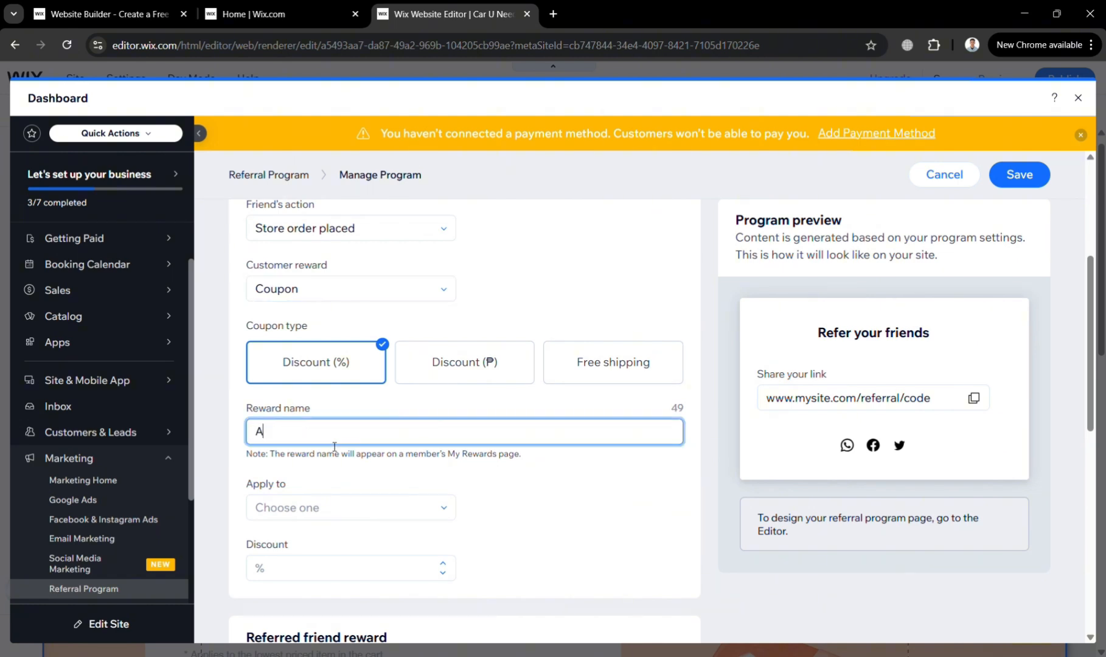
text(ffi)
key(BackSpace)
key(BackSpace)
key(BackSpace)
key(BackSpace)
text(Invite Reward)
- Apply the referring customer's coupon to all services with a 30% discount
click(374, 514)
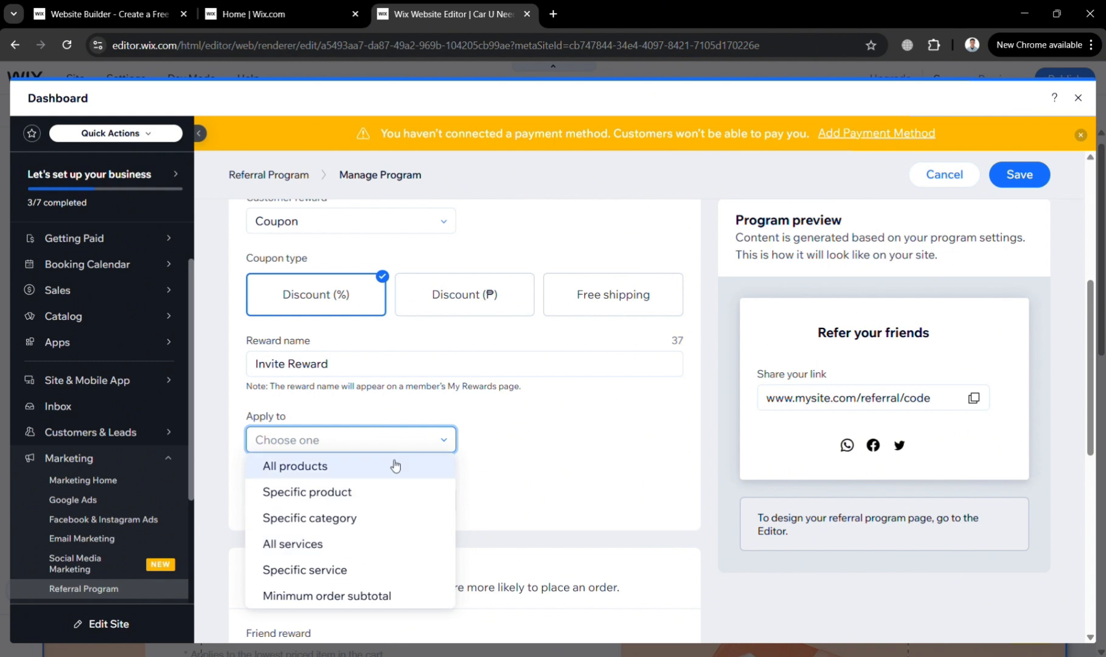
click(386, 548)
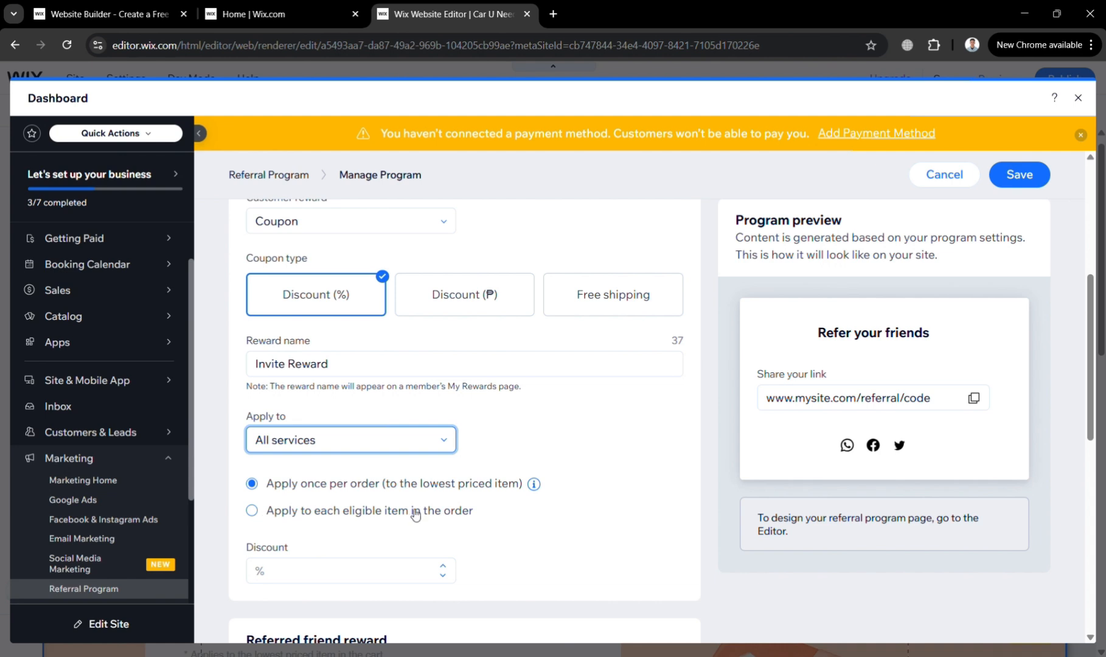
scroll(412, 515, down, 1)
scroll(412, 514, down, 1)
click(366, 435)
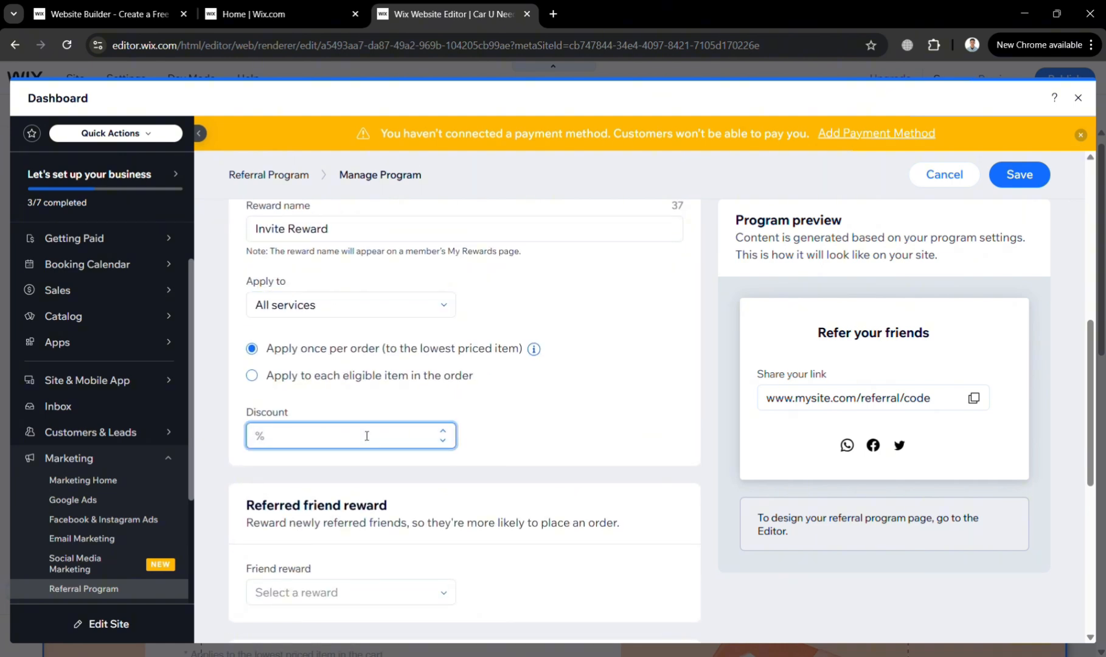
text(30)
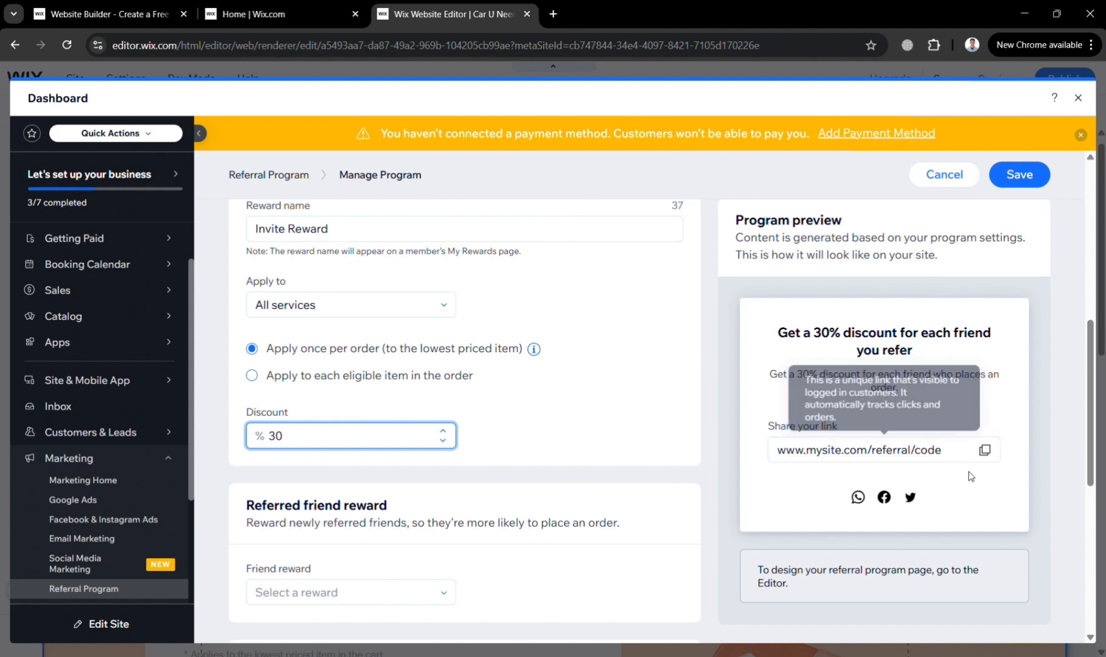
- Set the referred friend's reward to a free shipping coupon named "New Member"
scroll(600, 475, down, 2)
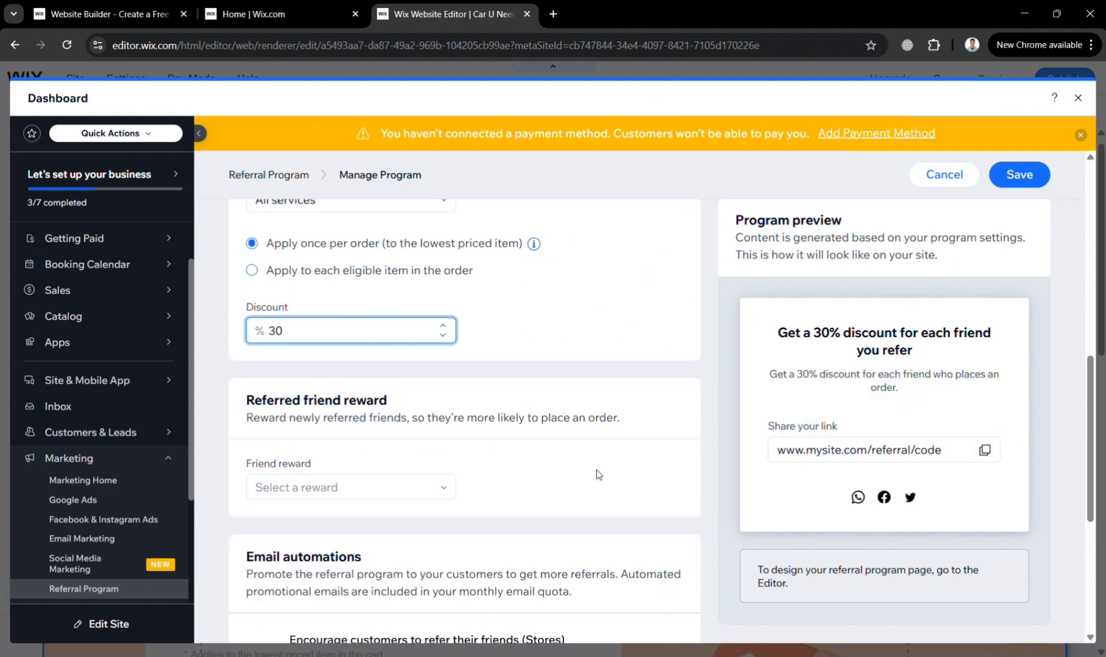
click(373, 490)
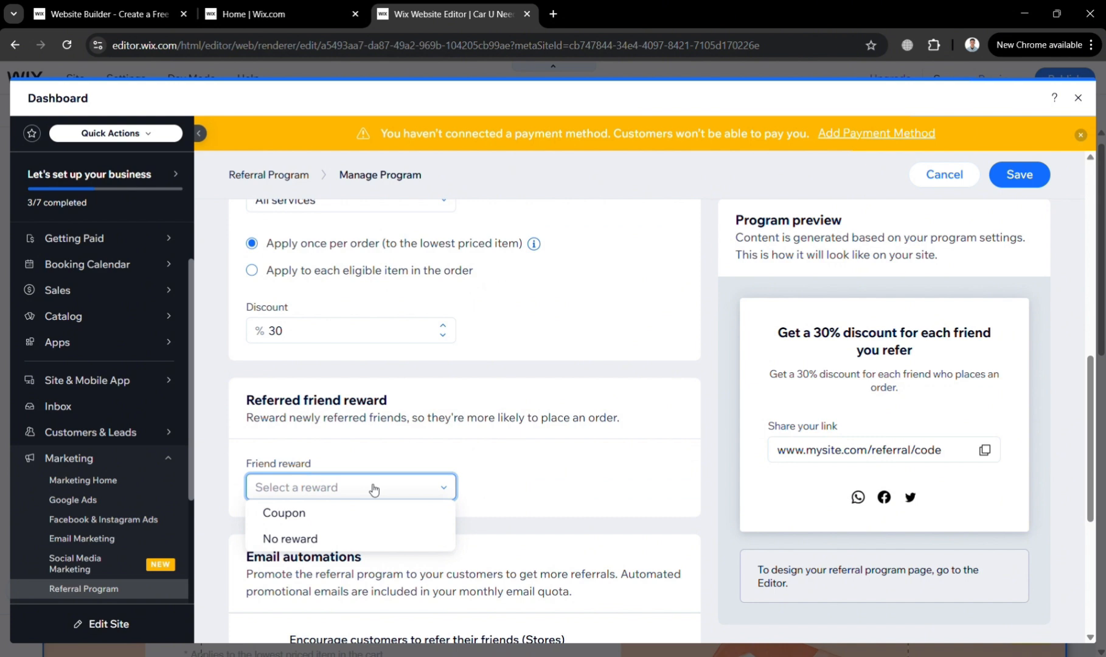
click(364, 522)
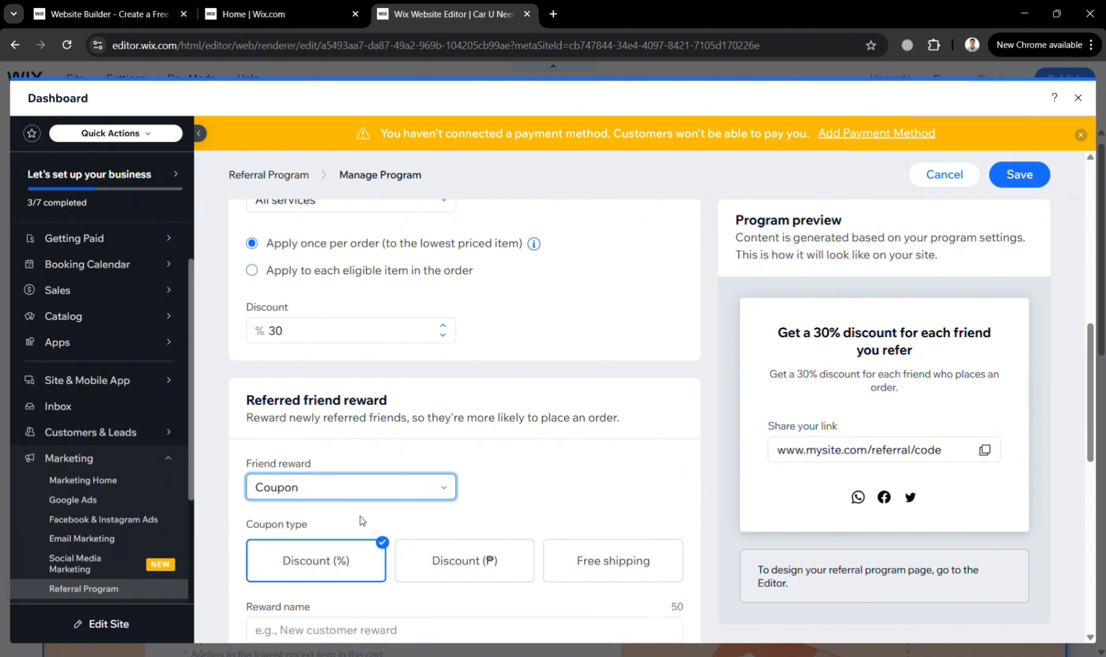
scroll(361, 520, down, 2)
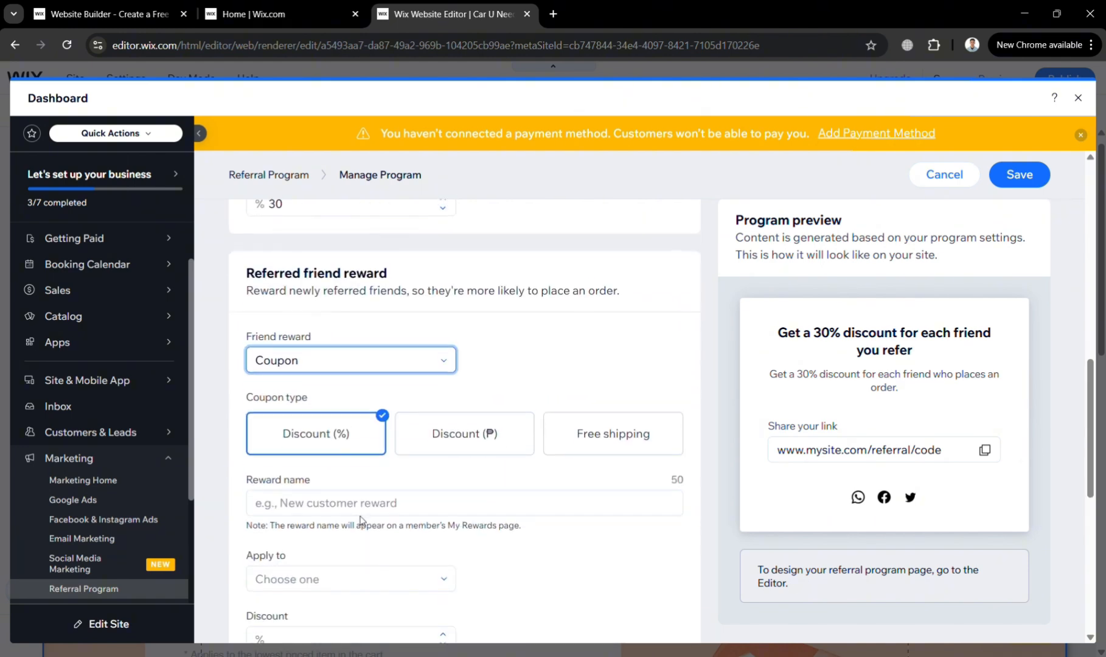
click(627, 433)
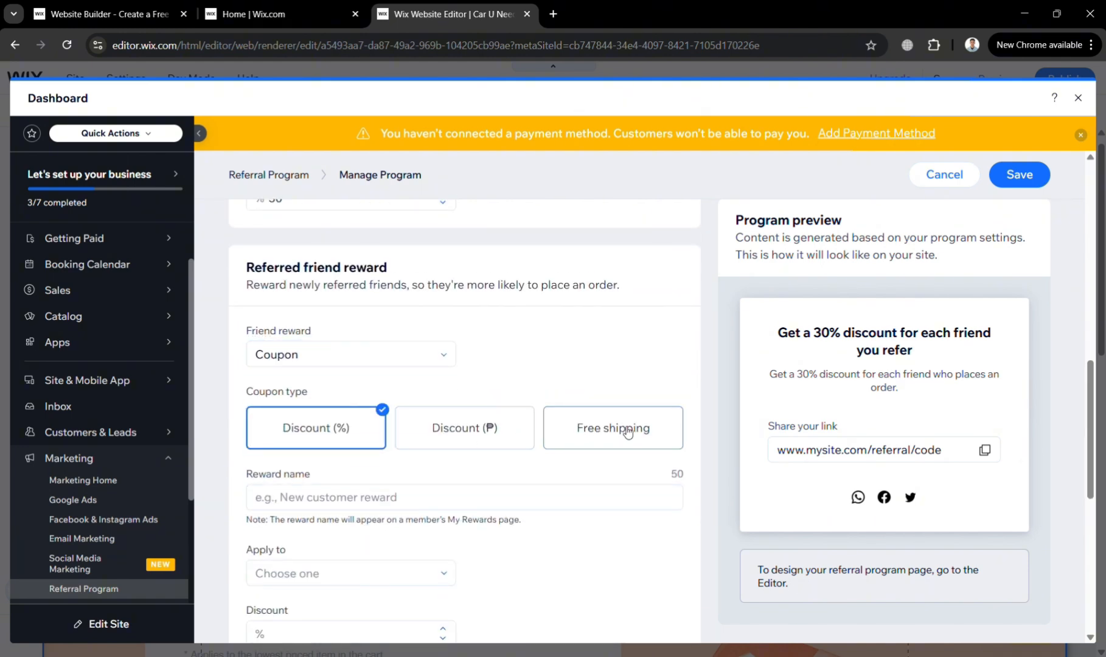
click(377, 510)
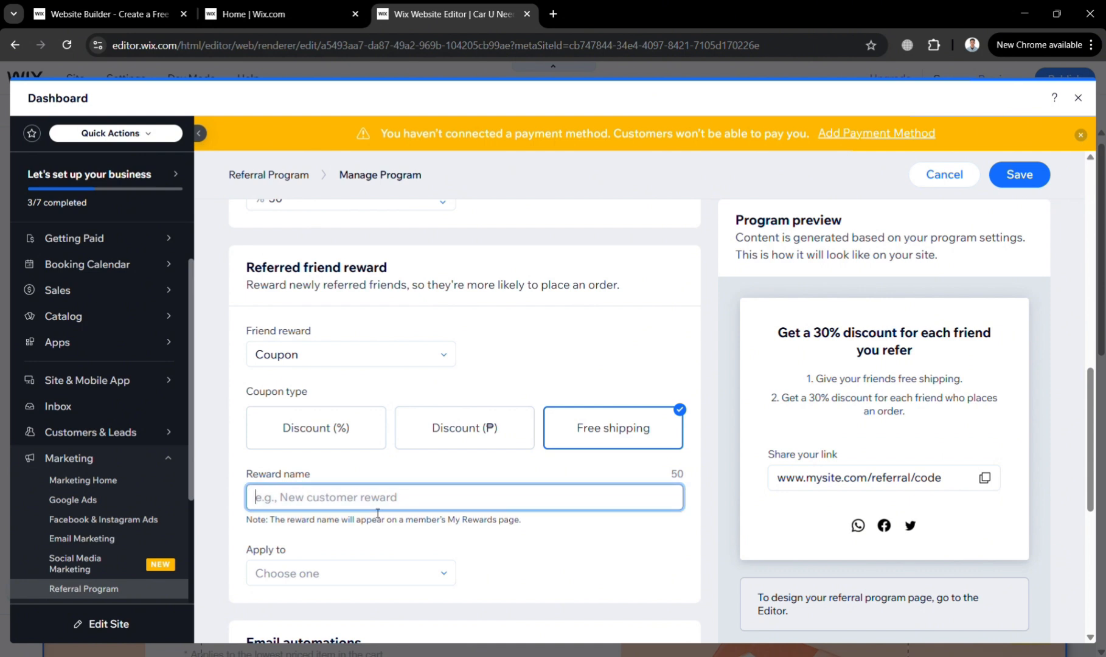
text(New M)
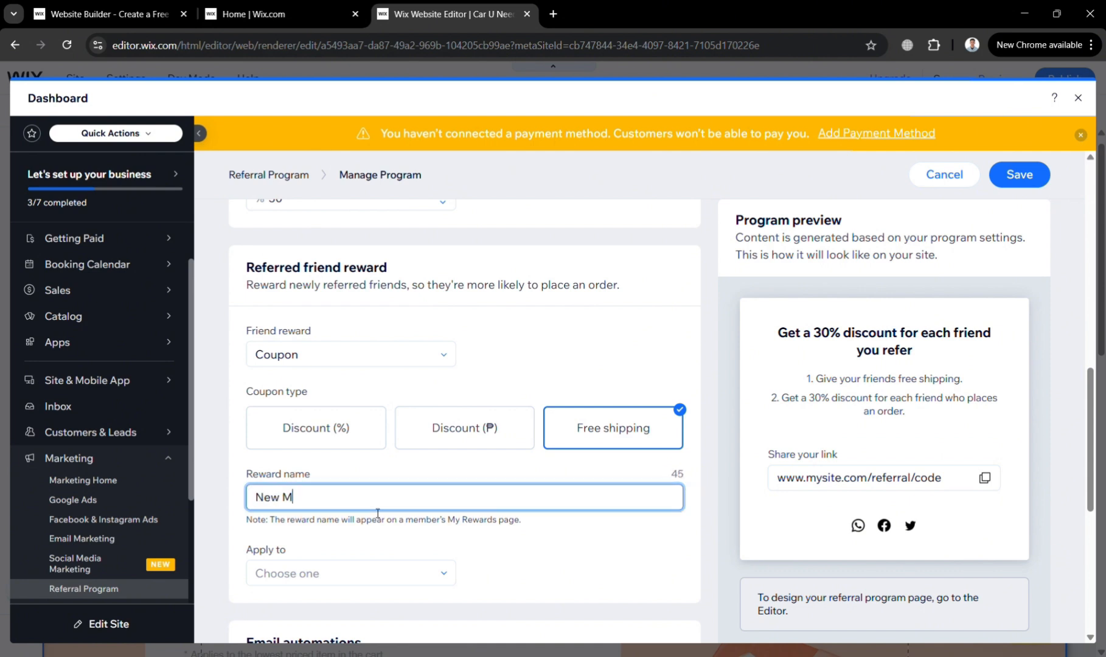
text(ember)
- Apply the friend's coupon to a minimum order subtotal of ₱500, leaving subscriptions excluded
click(380, 582)
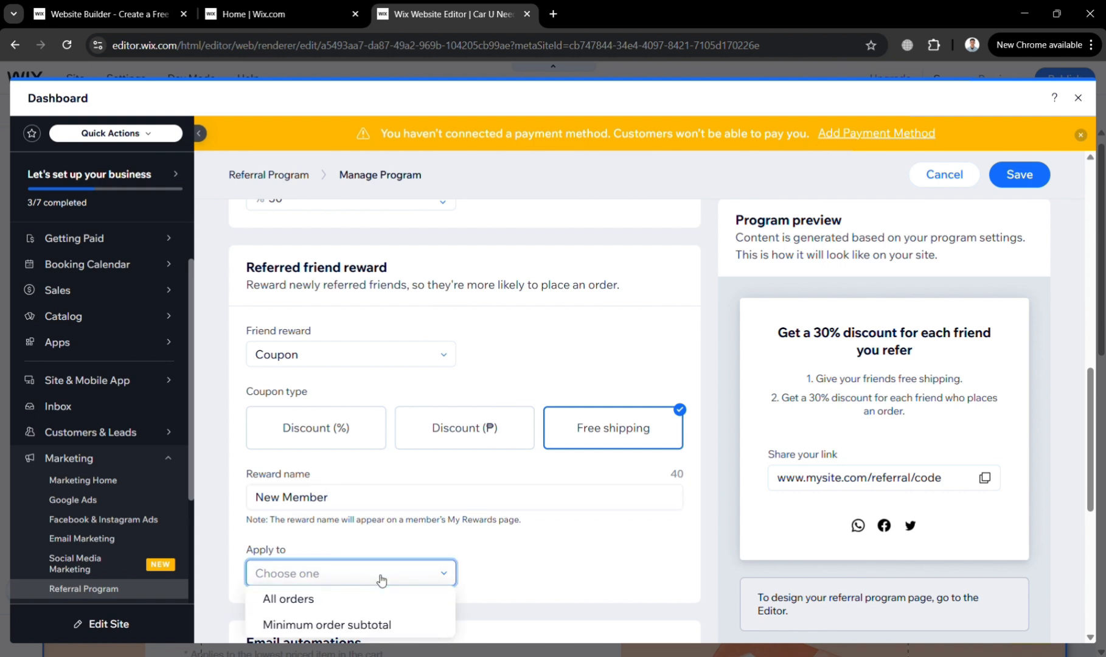
scroll(382, 580, down, 3)
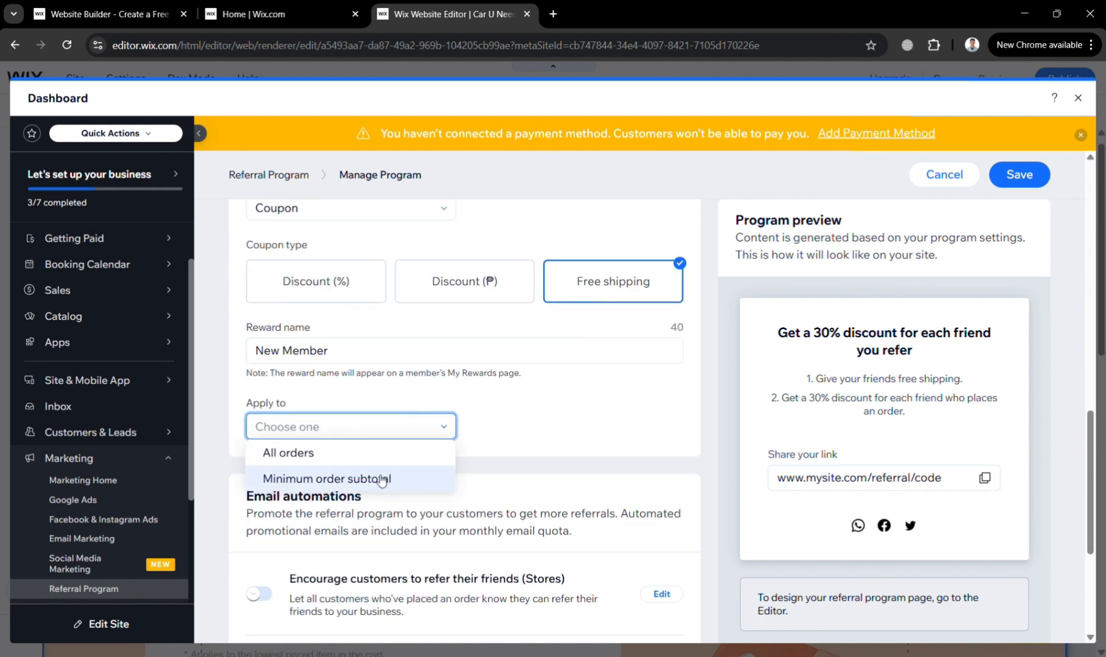
click(382, 479)
click(572, 427)
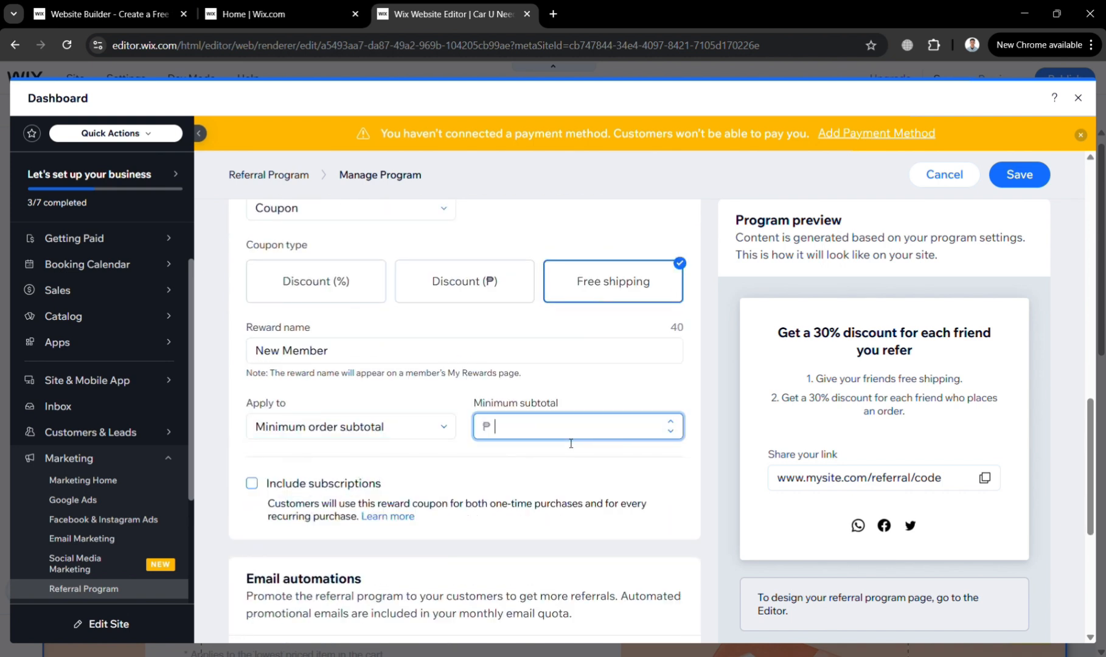
text(500)
click(252, 484)
click(253, 485)
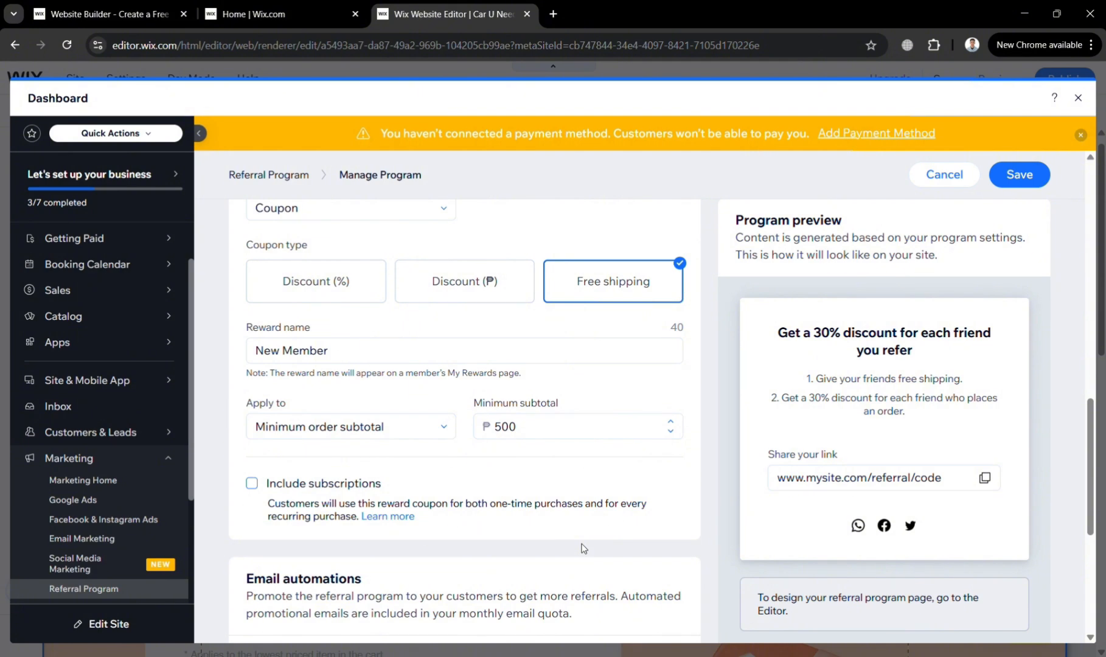
- Enable the email automations for encouraging referrals in Stores and Bookings and for notifying customers about their referral reward
scroll(583, 548, down, 5)
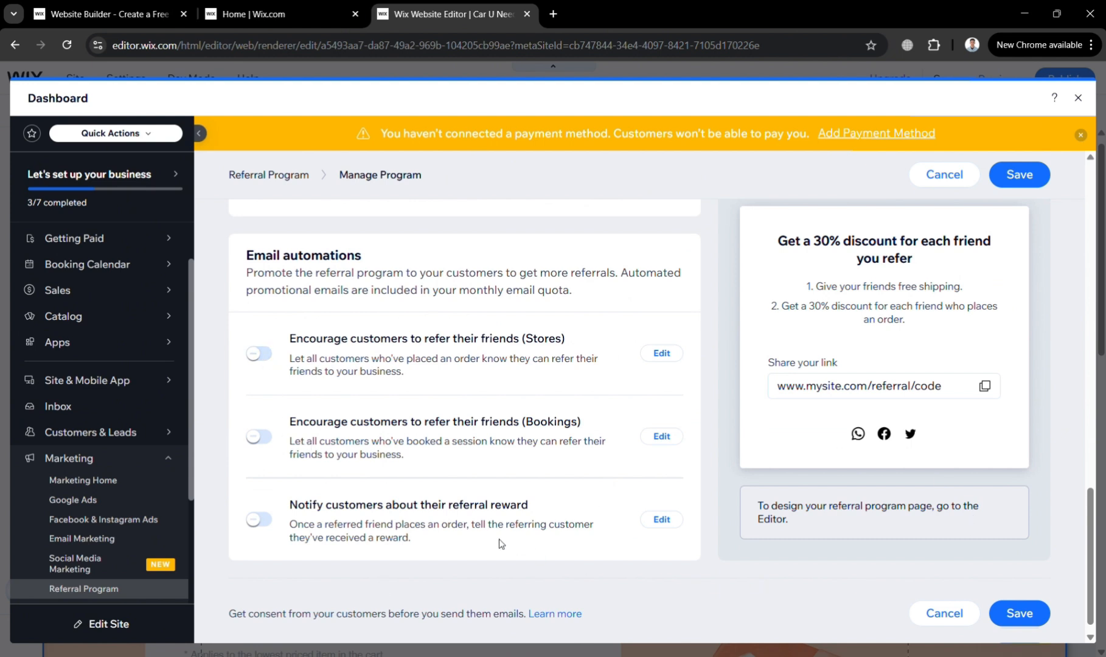
click(265, 523)
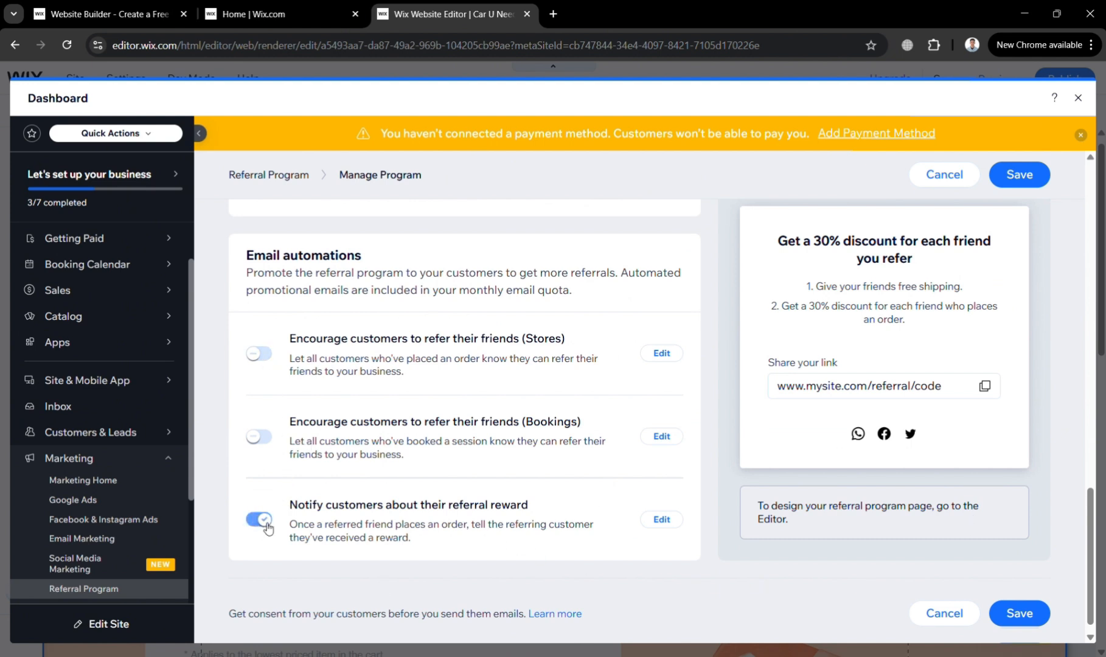
click(272, 356)
click(262, 437)
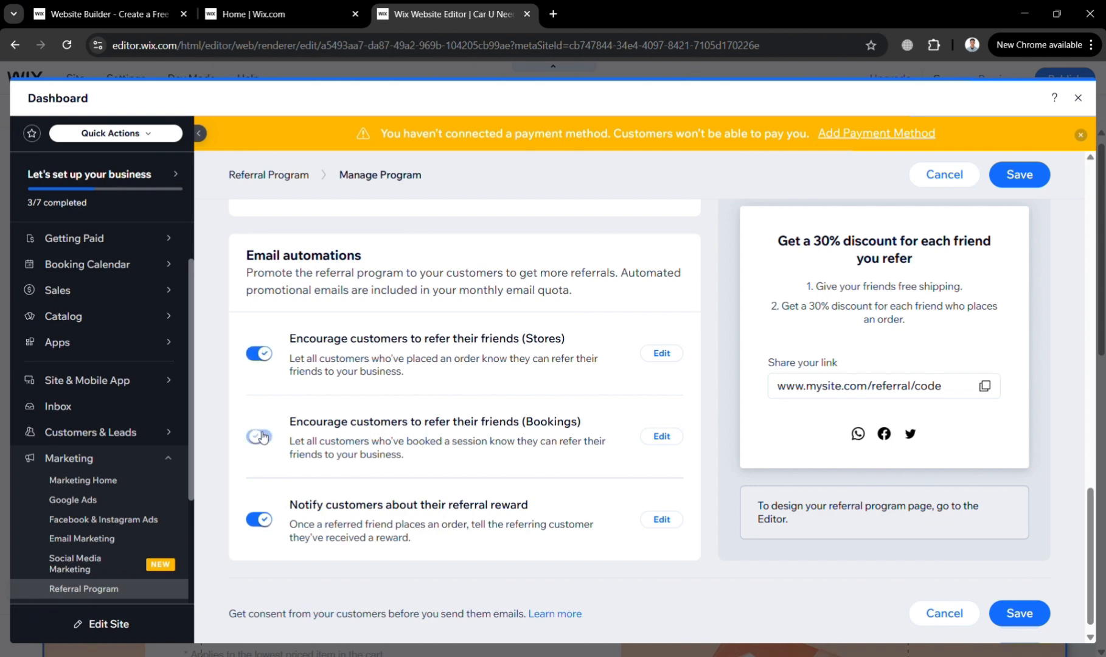
- Review the referral program preview and its shareable referral link
scroll(603, 390, up, 10)
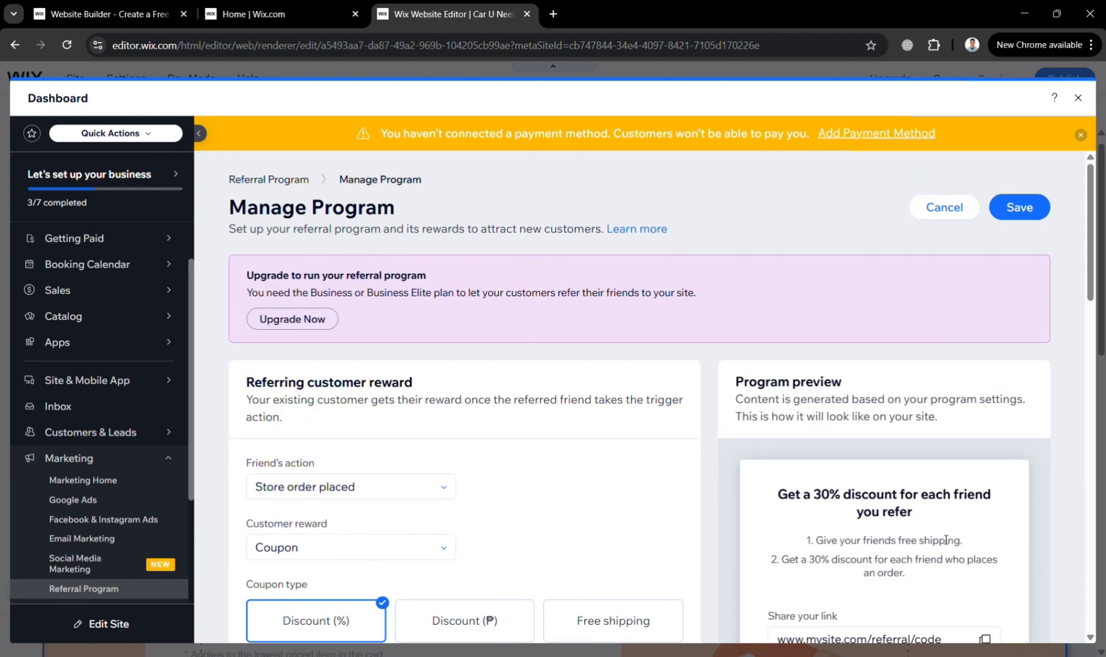
scroll(945, 540, down, 4)
click(847, 481)
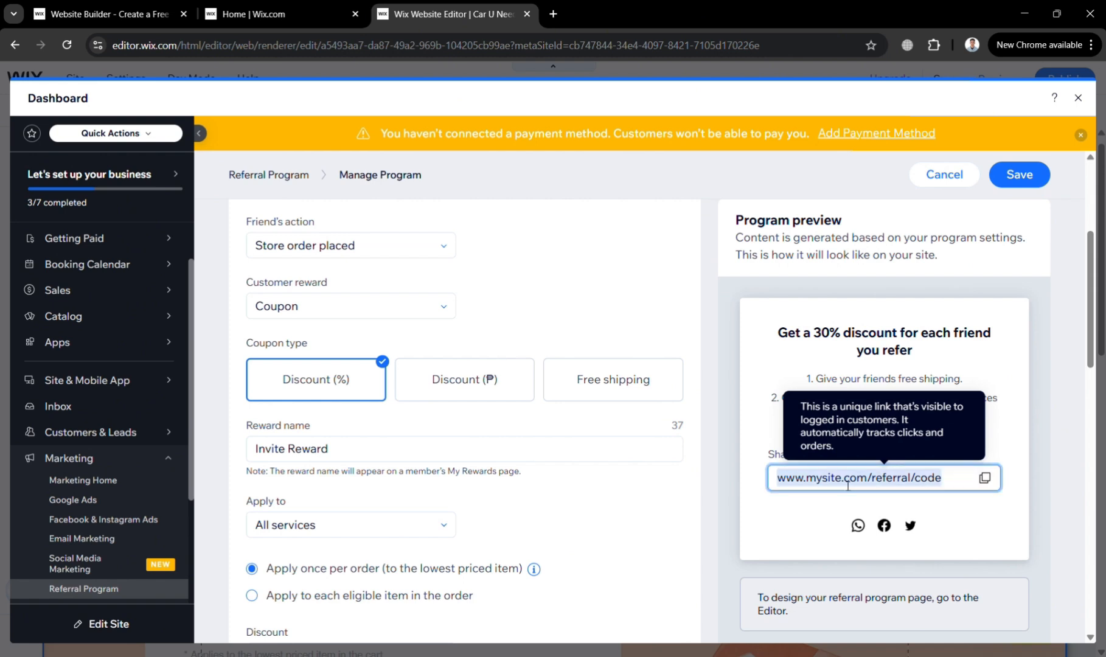
click(845, 485)
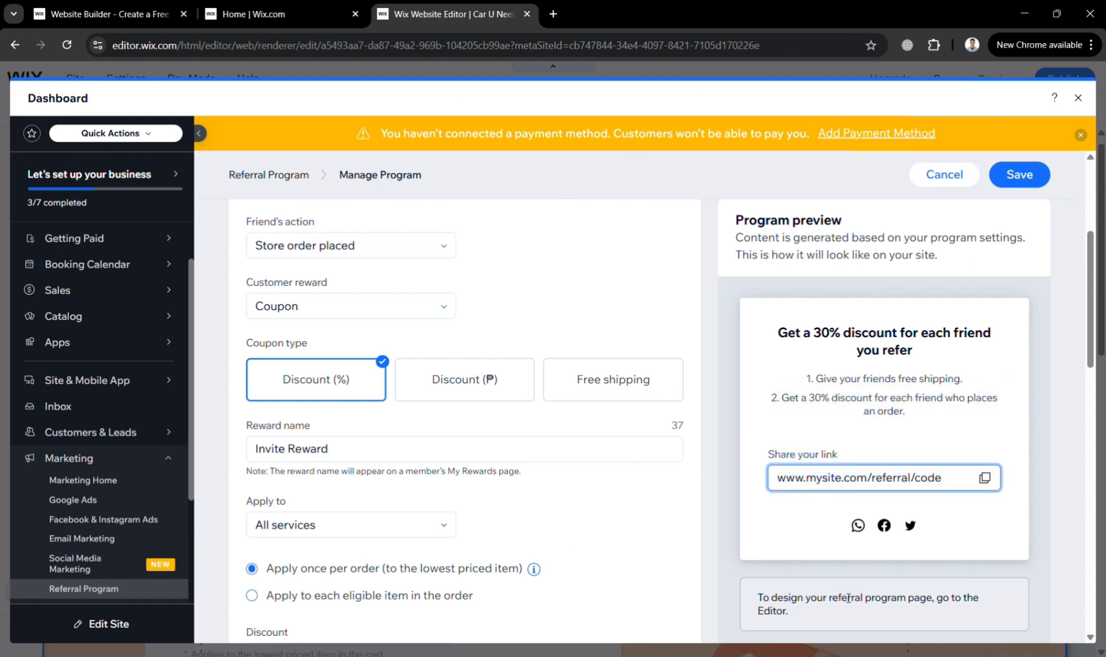
click(873, 487)
click(872, 487)
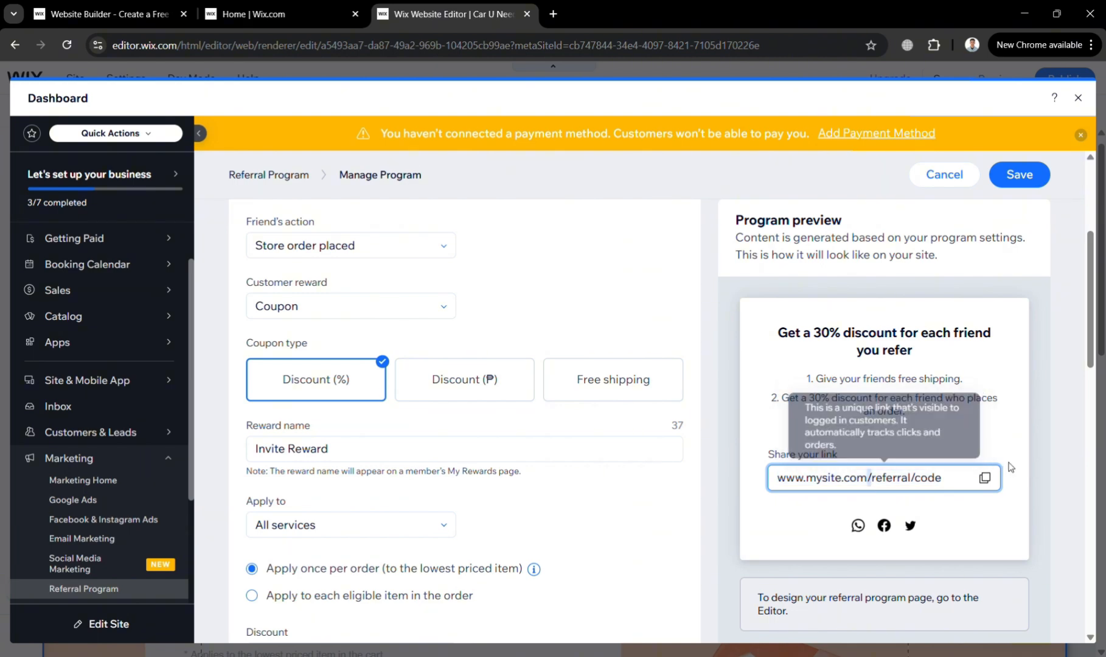
- Save the referral program settings and return to the site editor without upgrading
scroll(761, 486, up, 4)
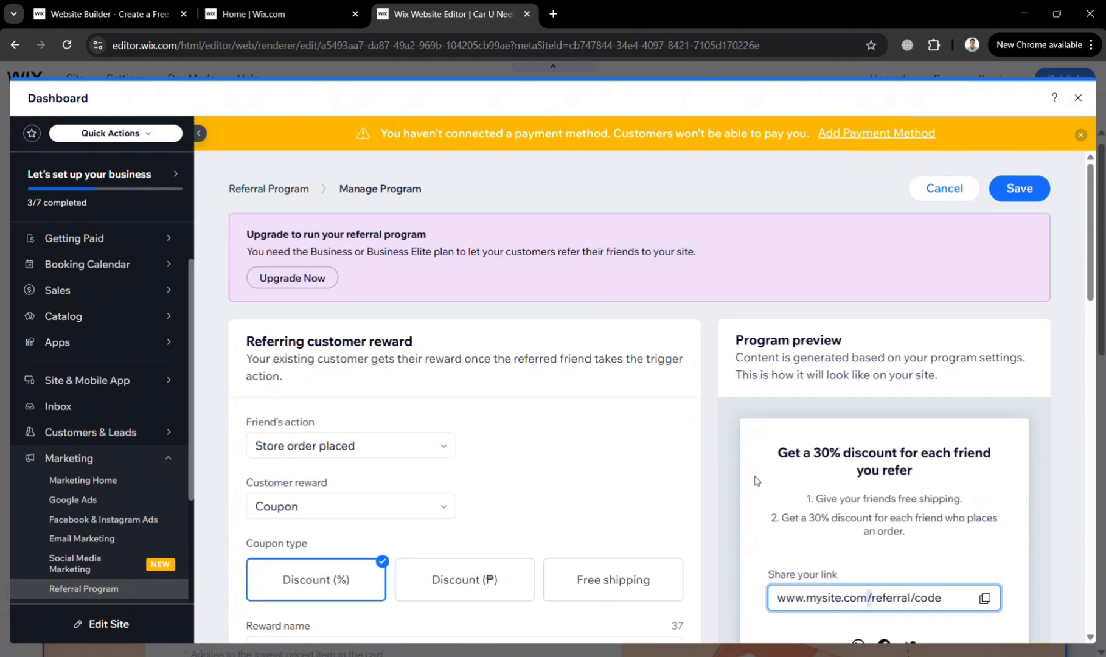
click(1017, 213)
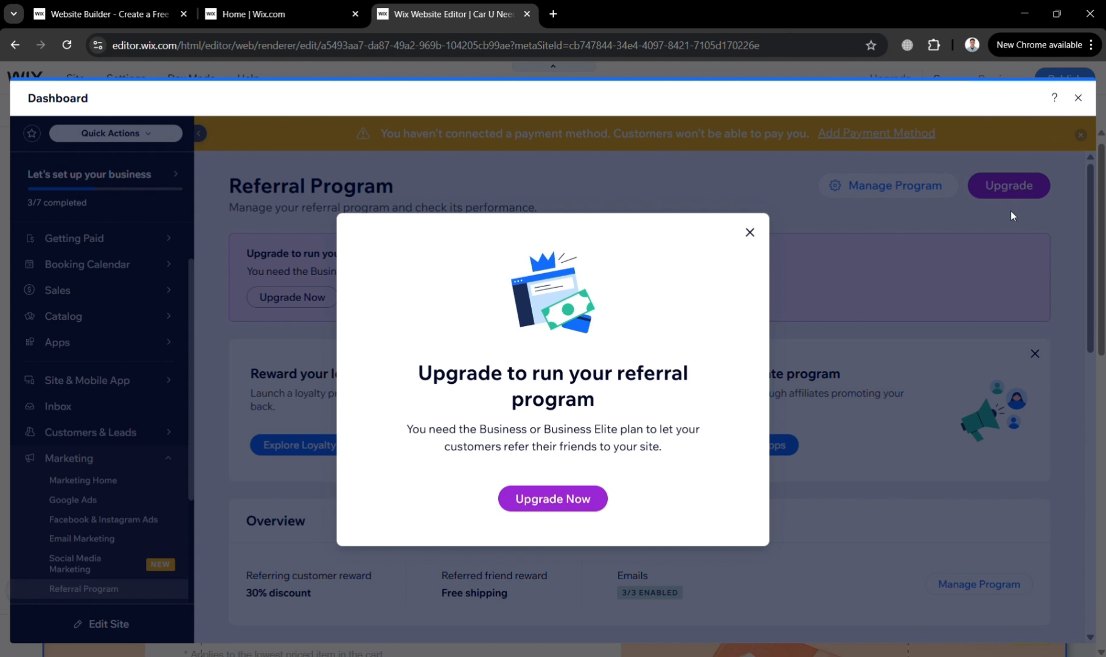
click(751, 234)
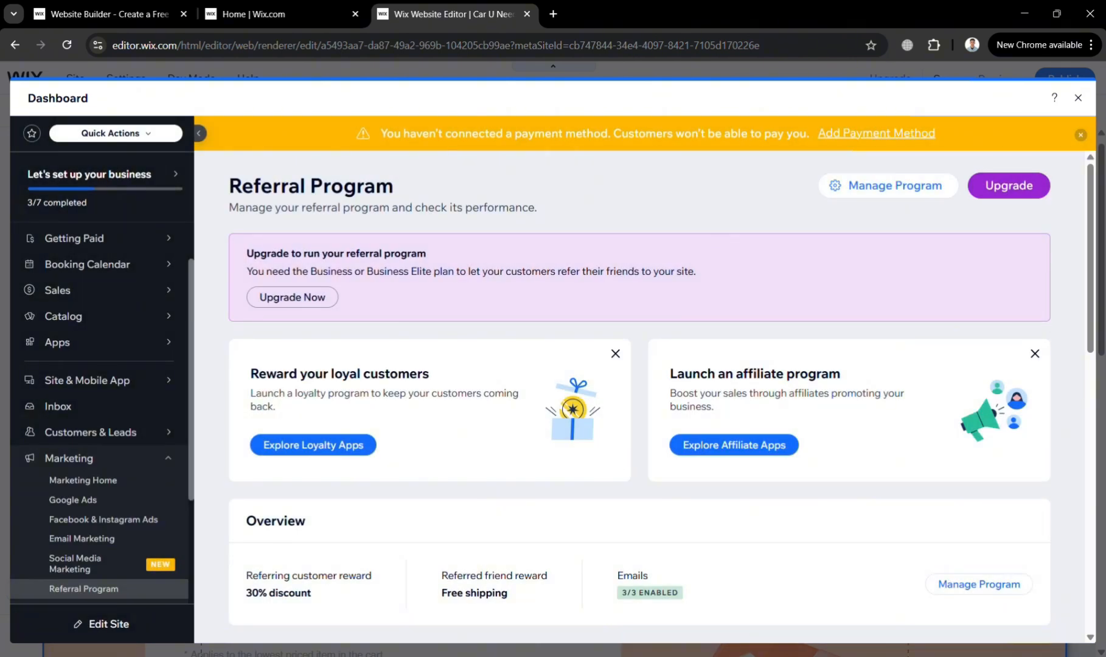
click(1087, 97)
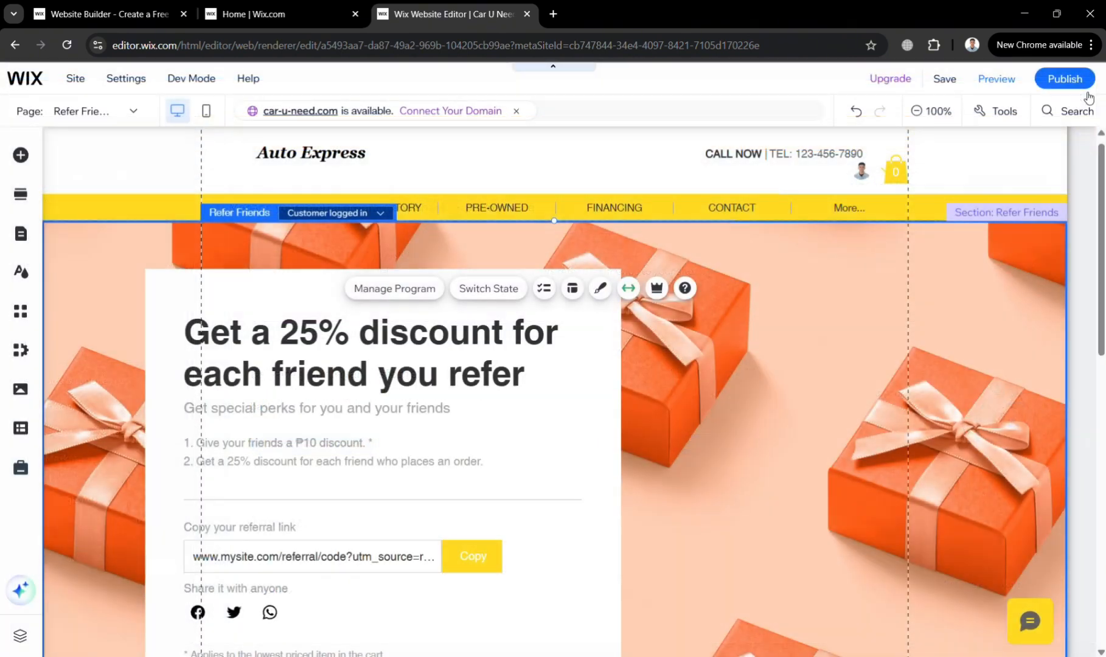
- Search the Wix App Market for "affil" and open the Affiliate Builder app's page
click(21, 312)
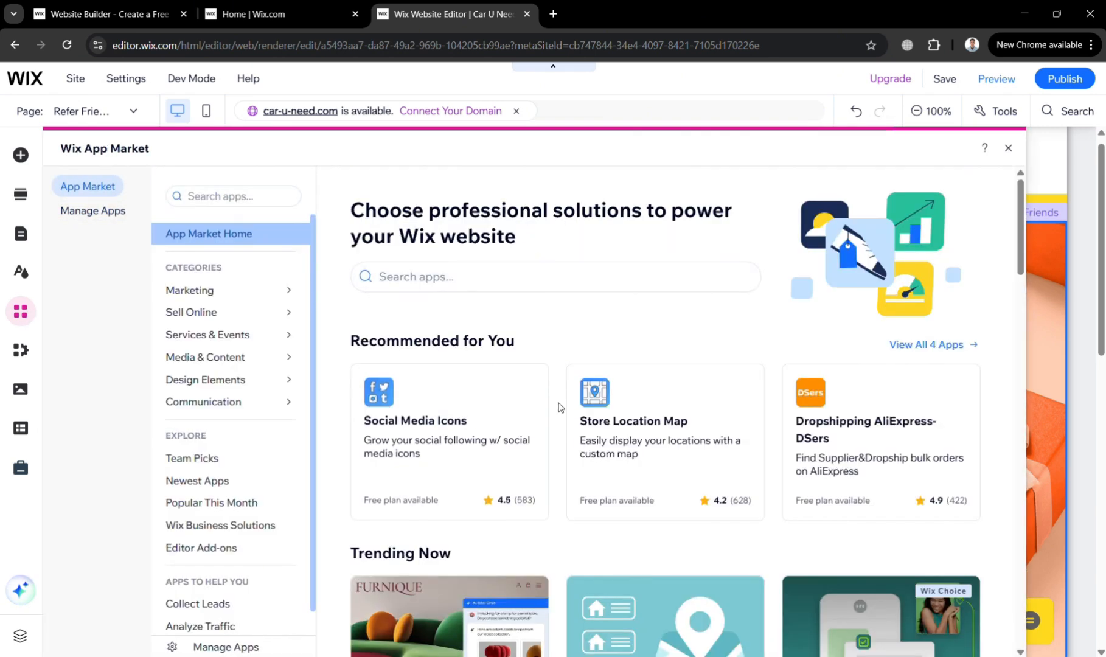
click(541, 291)
text(af)
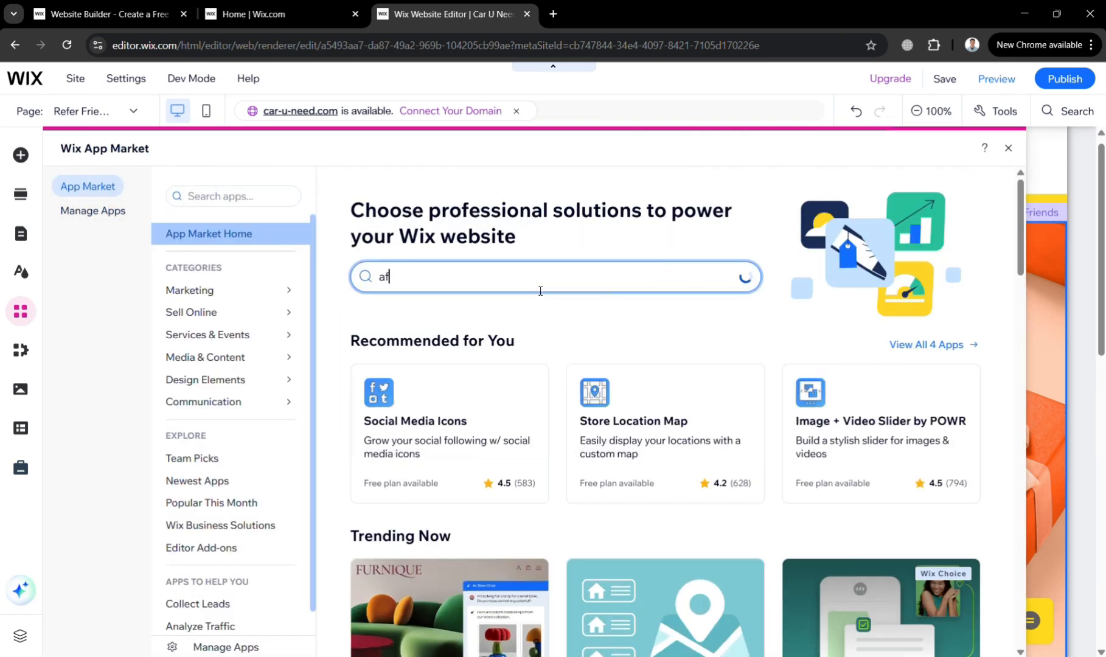
text(fil)
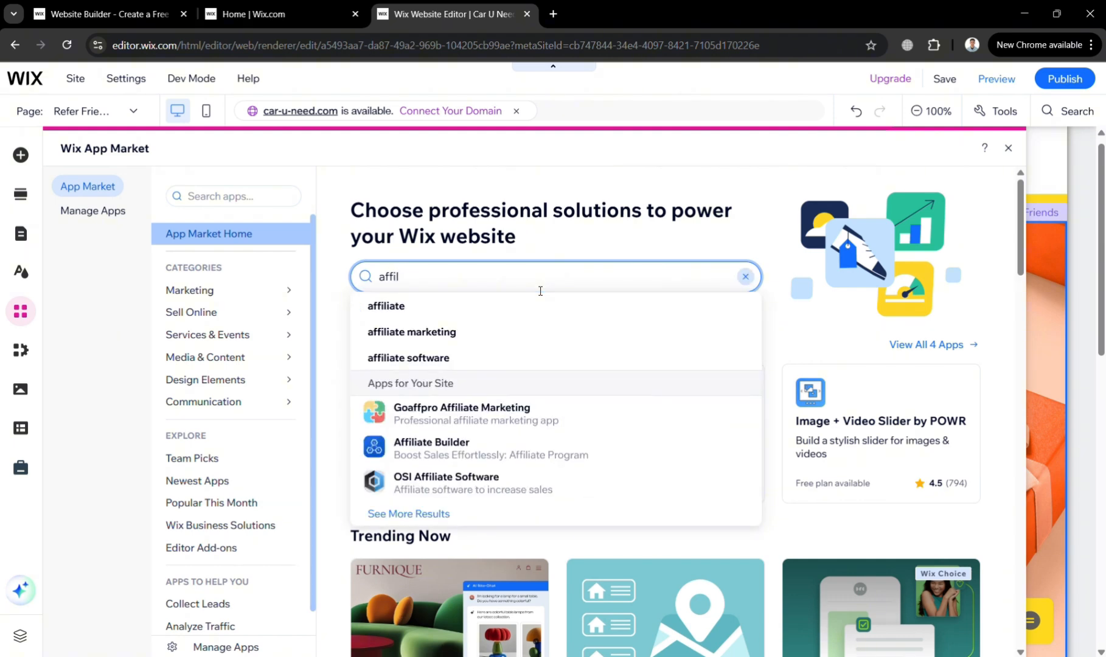
click(513, 446)
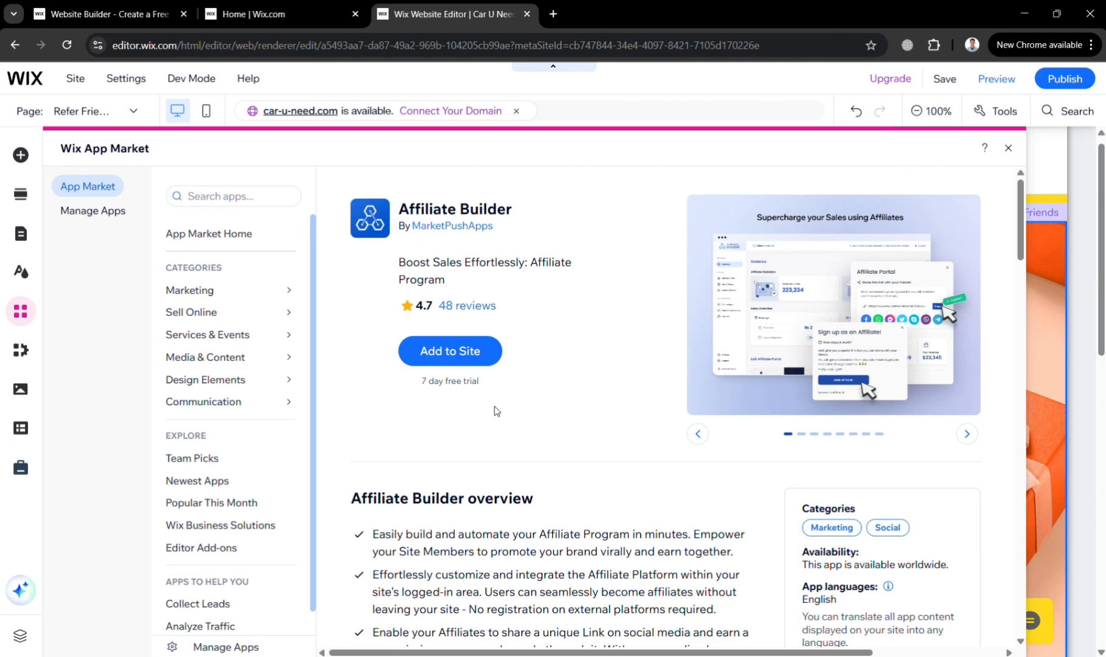
- Examine the Affiliate Builder app's overview and customer reviews, and close the App Market
scroll(649, 491, down, 1)
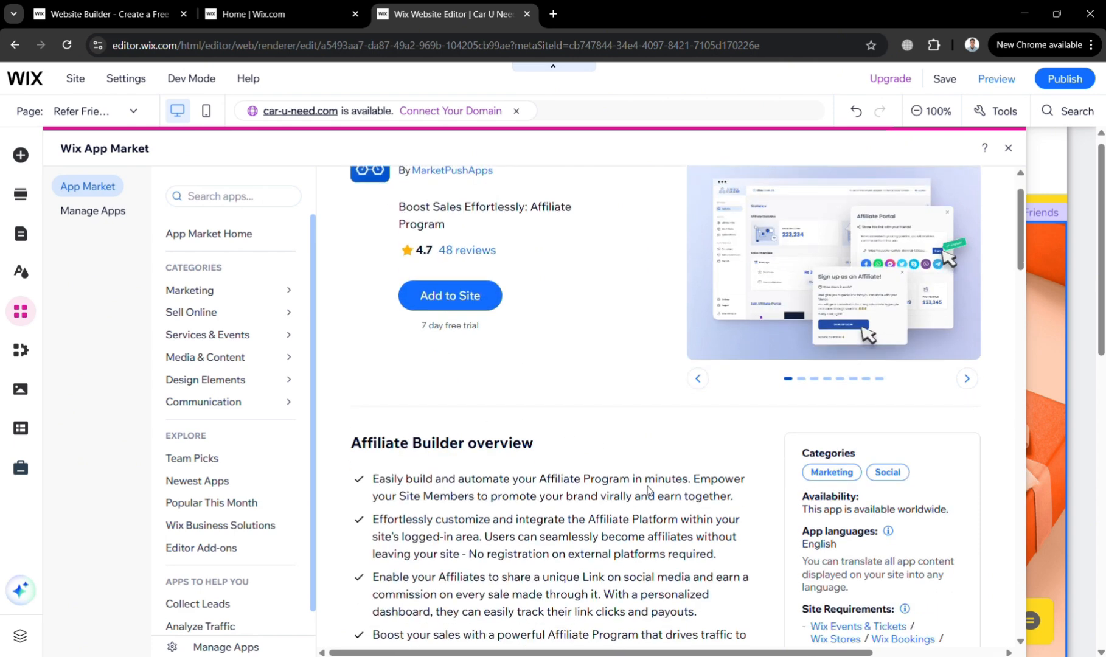
scroll(619, 481, down, 4)
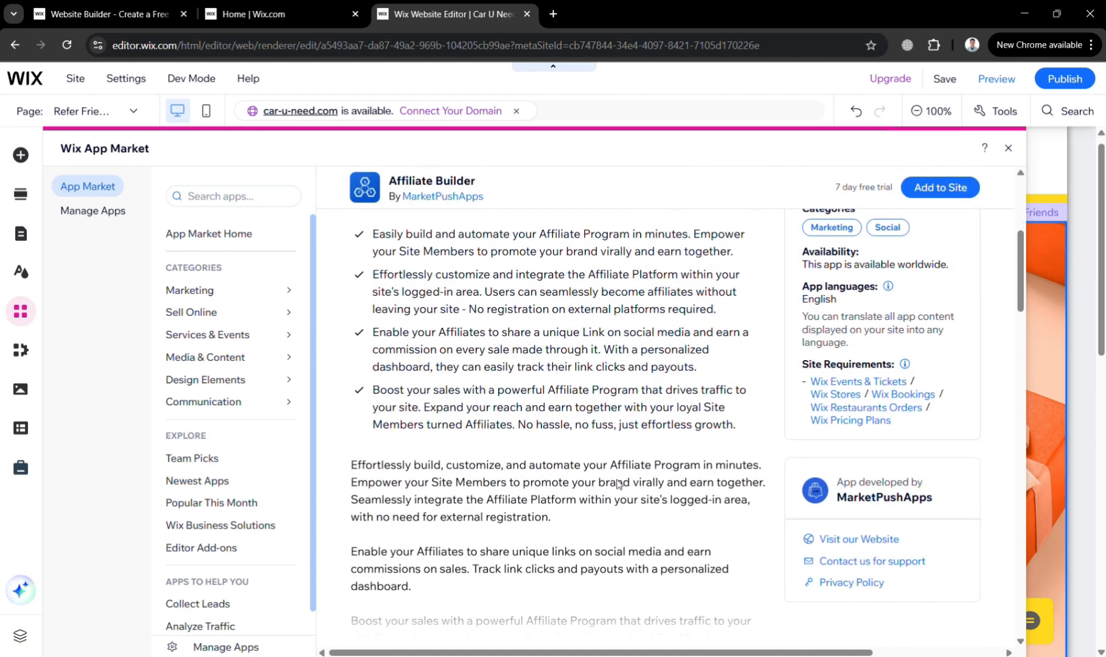
scroll(608, 475, down, 7)
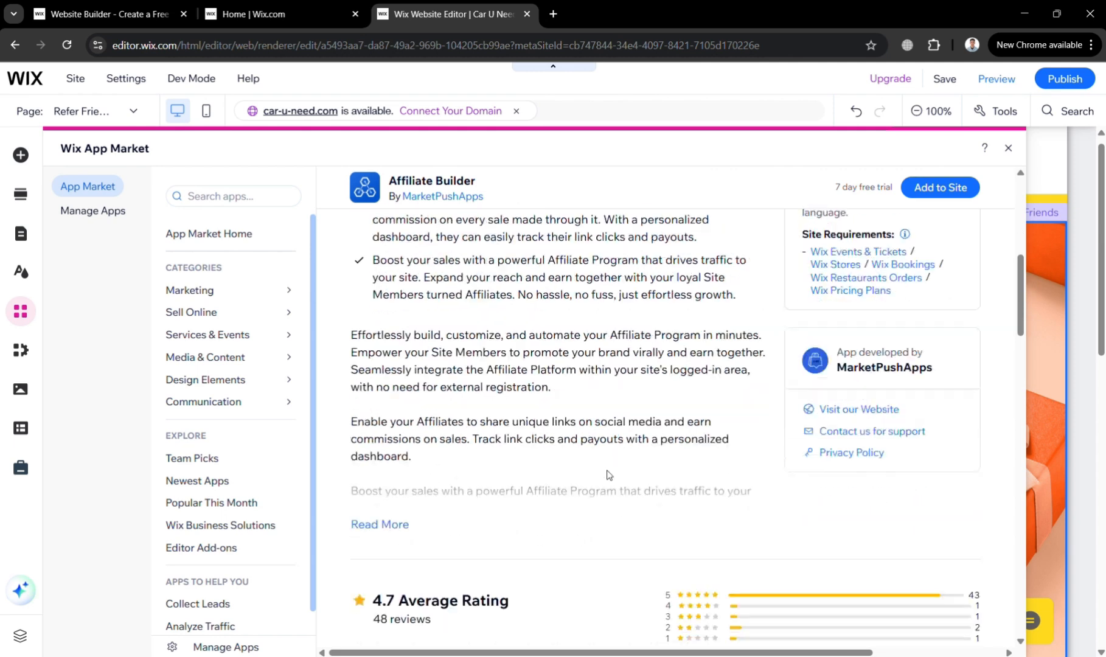
scroll(608, 475, down, 2)
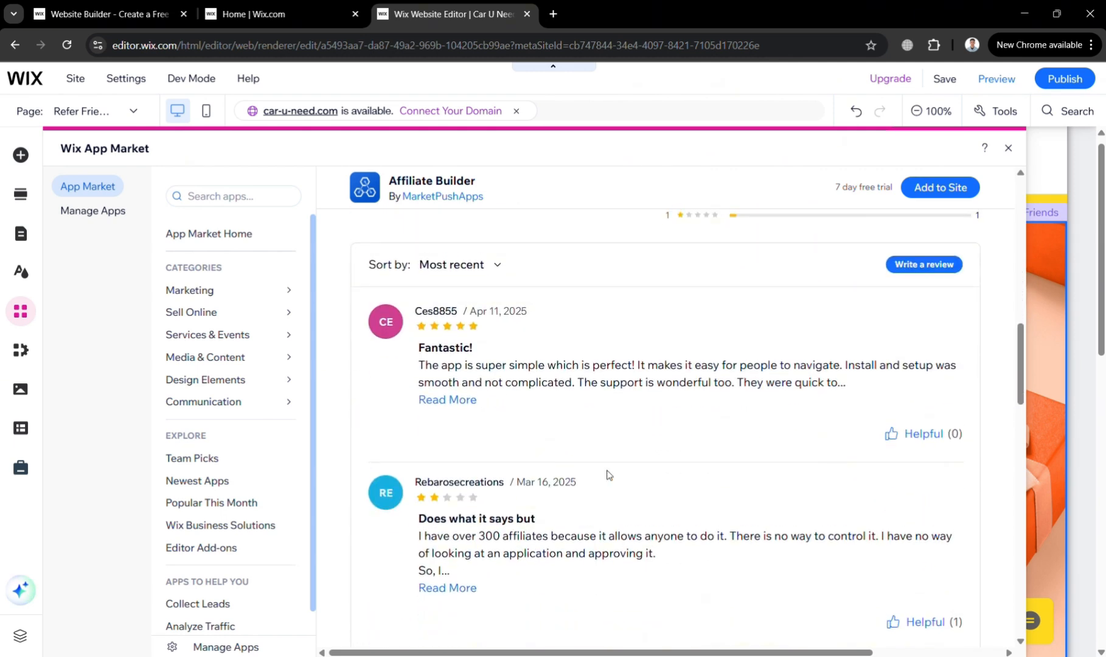
scroll(608, 475, up, 11)
scroll(608, 474, up, 5)
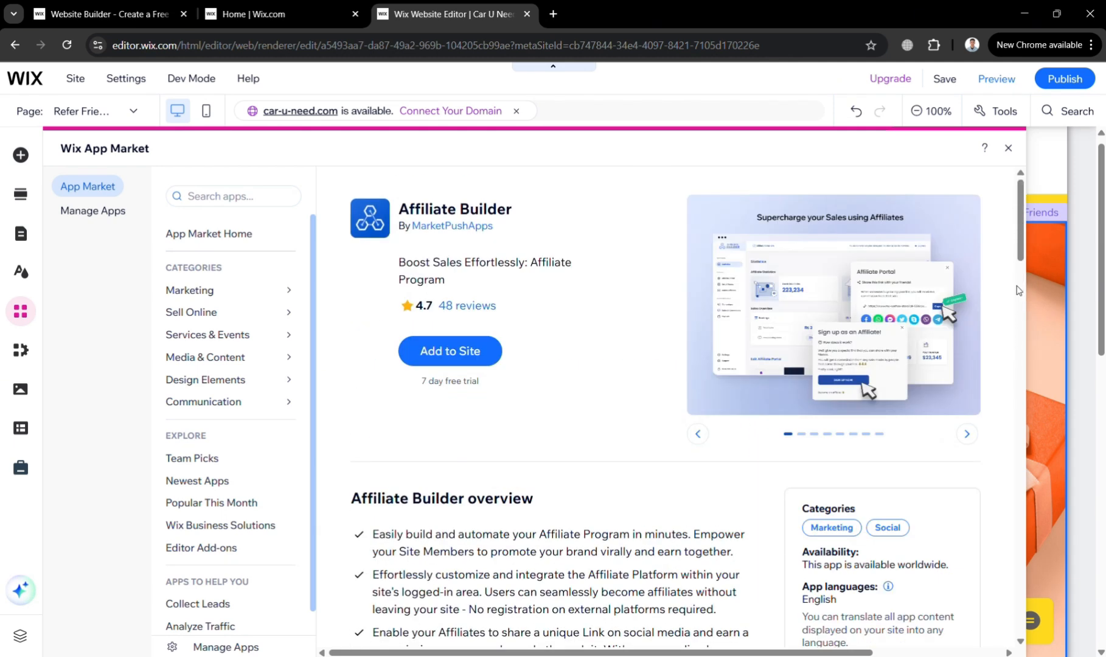
click(1015, 146)
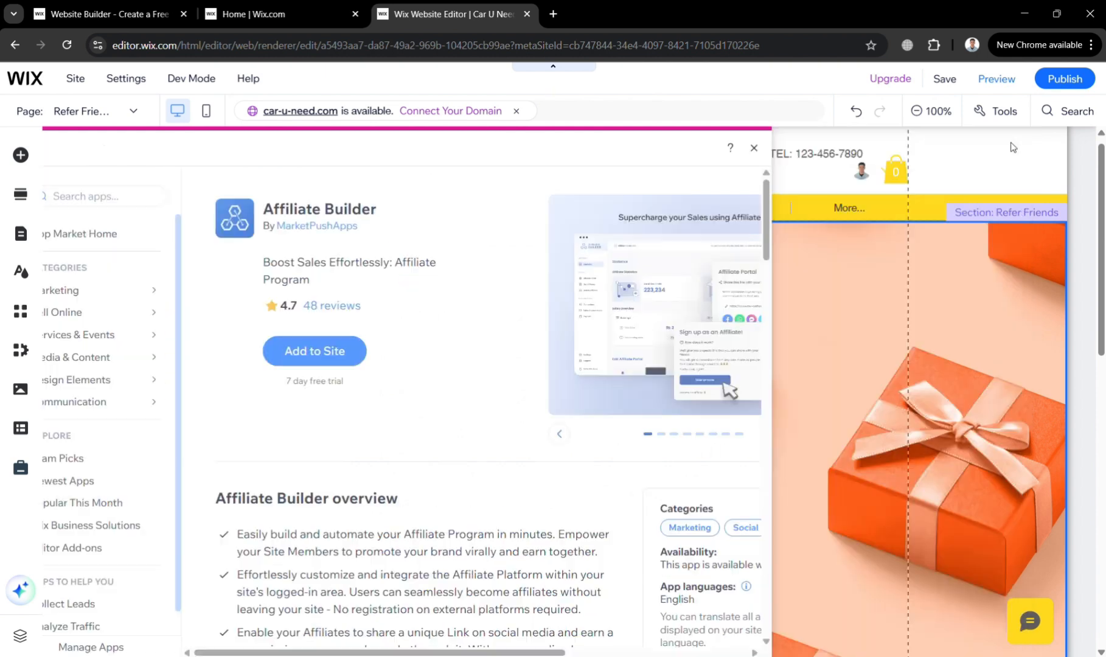
- Publish the site and dismiss the follow-up dialogs without editing the mobile version
click(1062, 73)
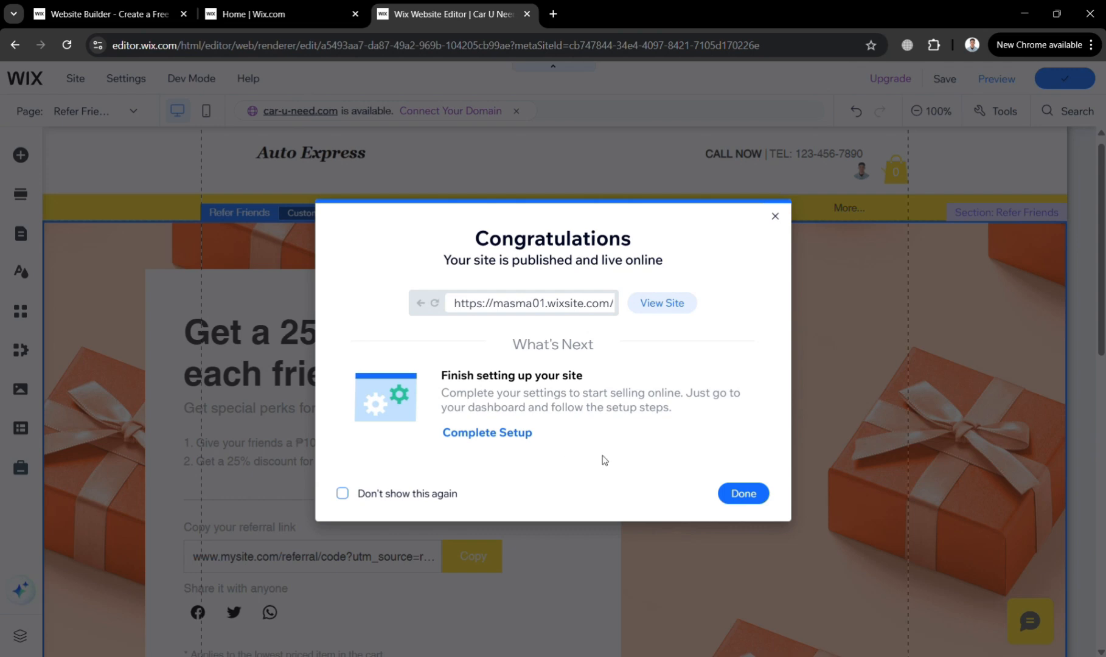
click(737, 494)
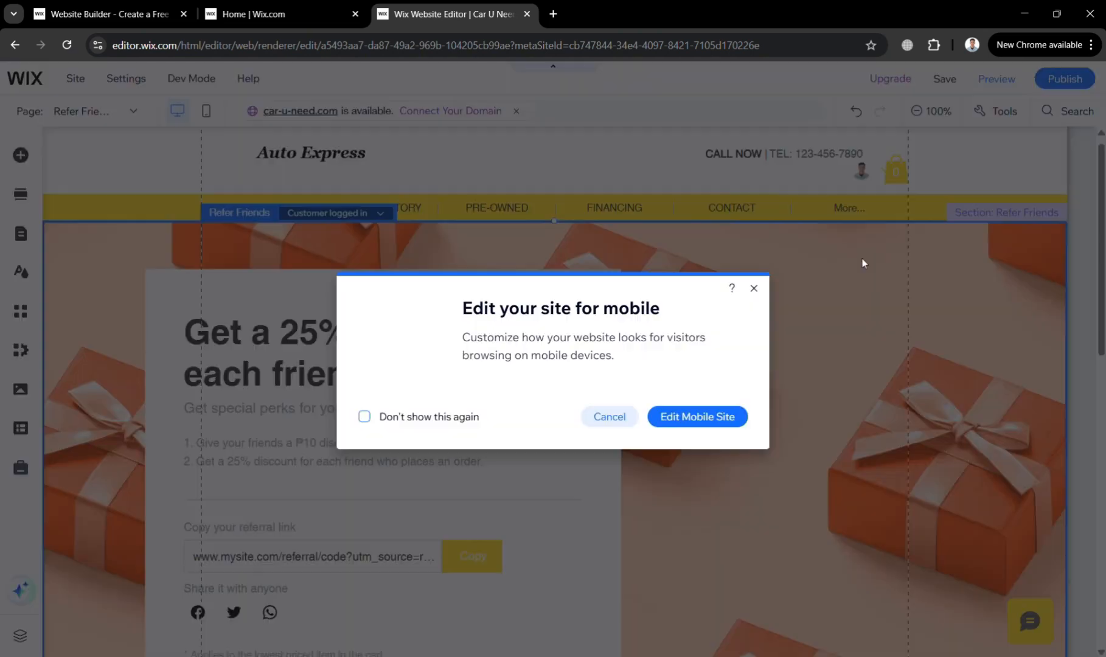
click(754, 289)
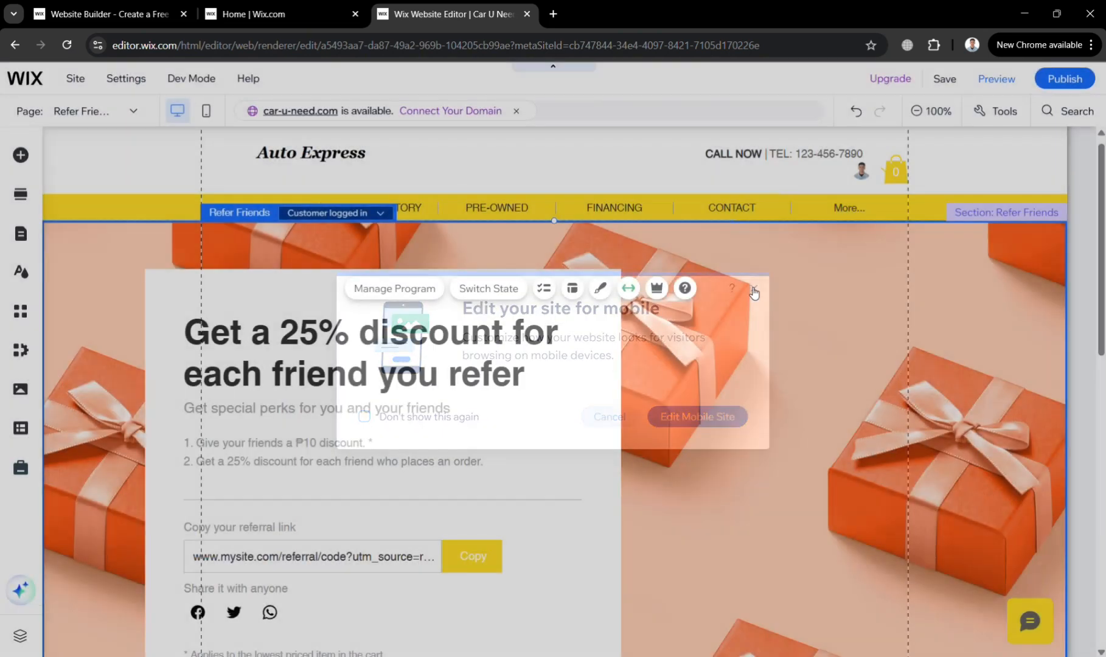